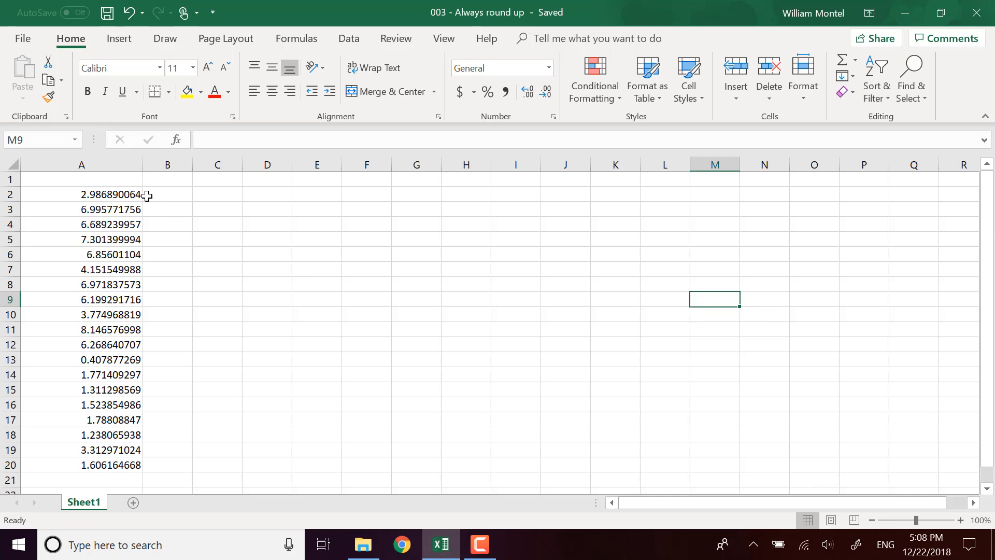
Widen column A slightly and enter =ROUND(A2,0) in cell B2.
drag(145, 167, 161, 172)
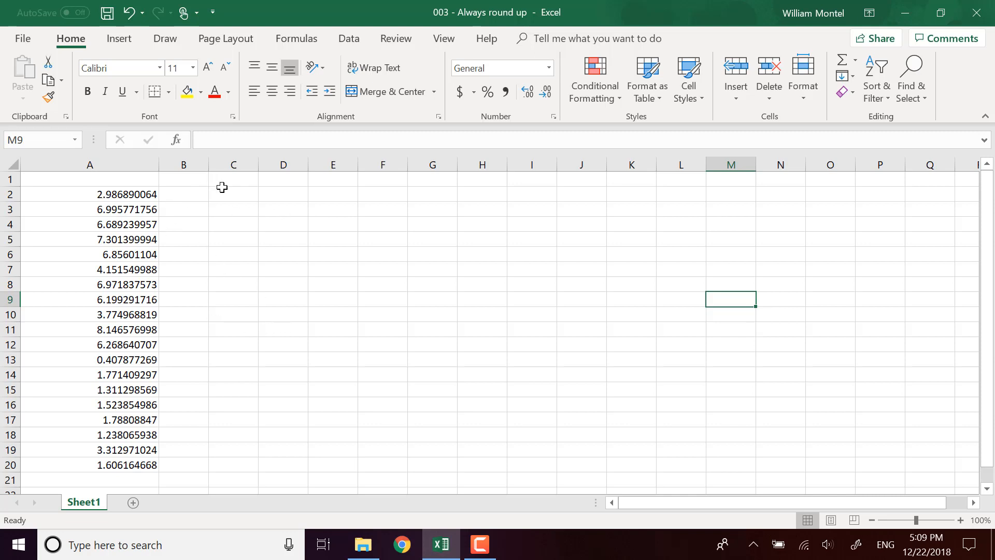
click(201, 181)
click(186, 191)
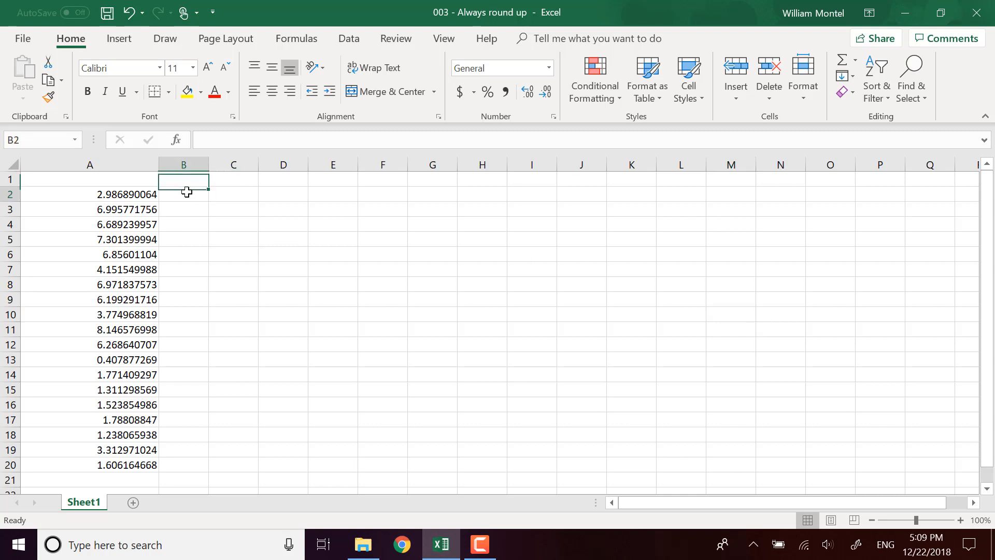
text(=round()
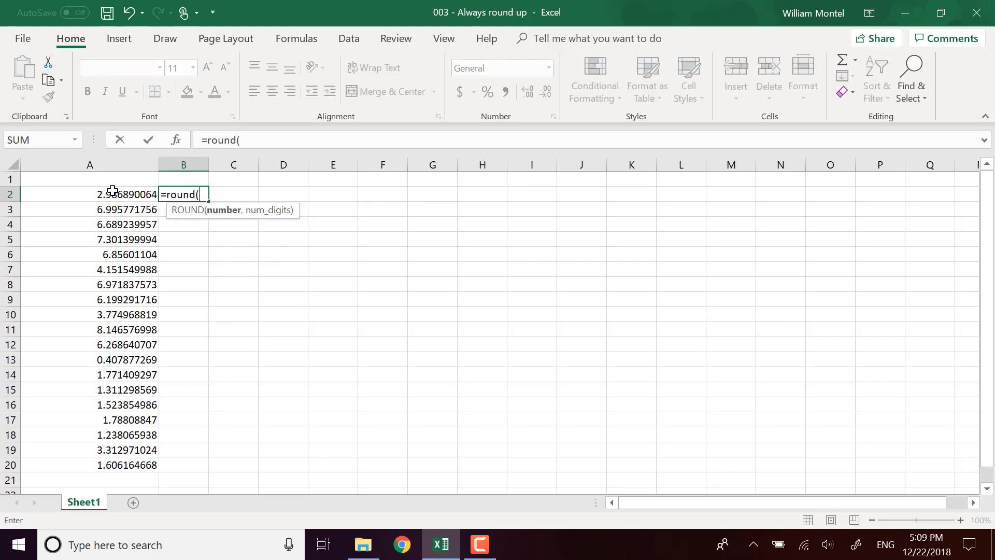
click(128, 193)
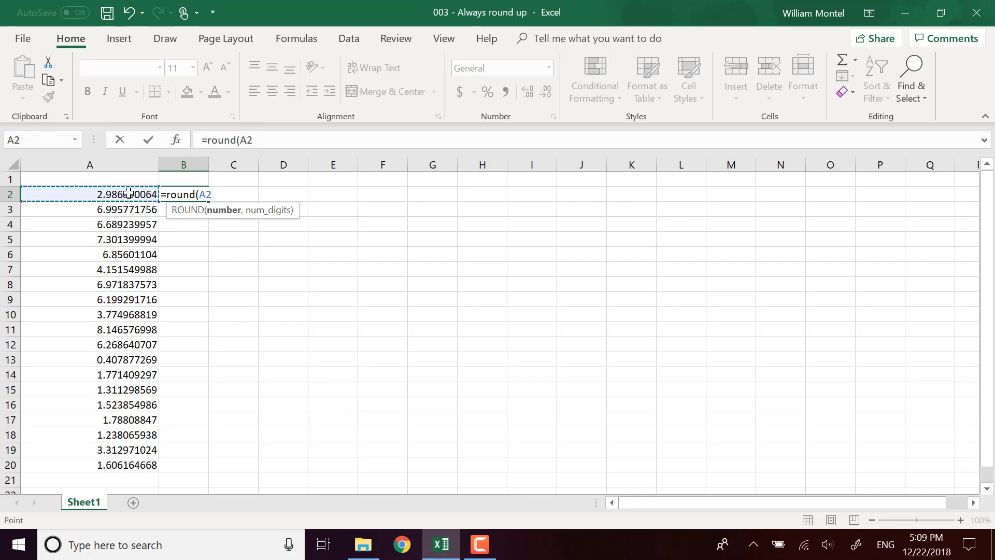
text(,)
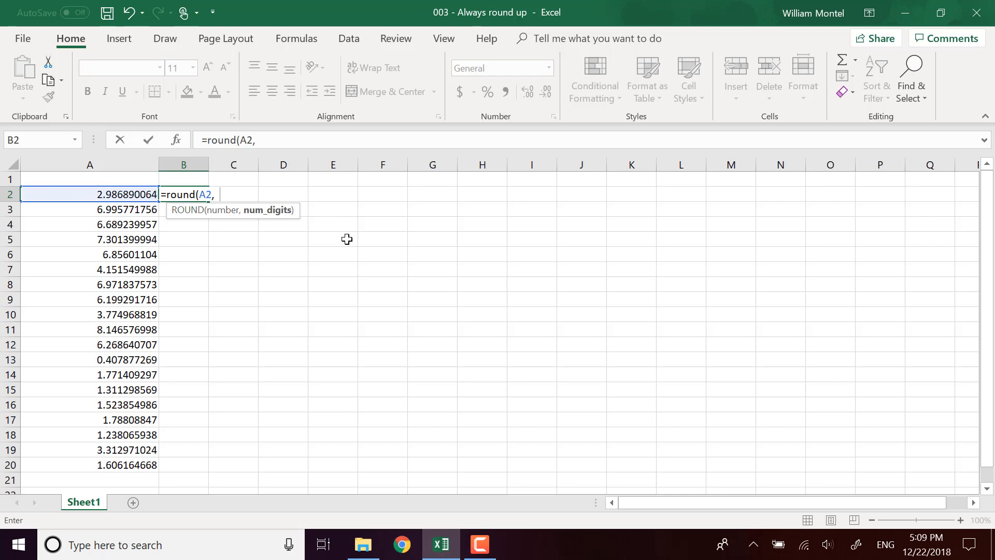
text(0))
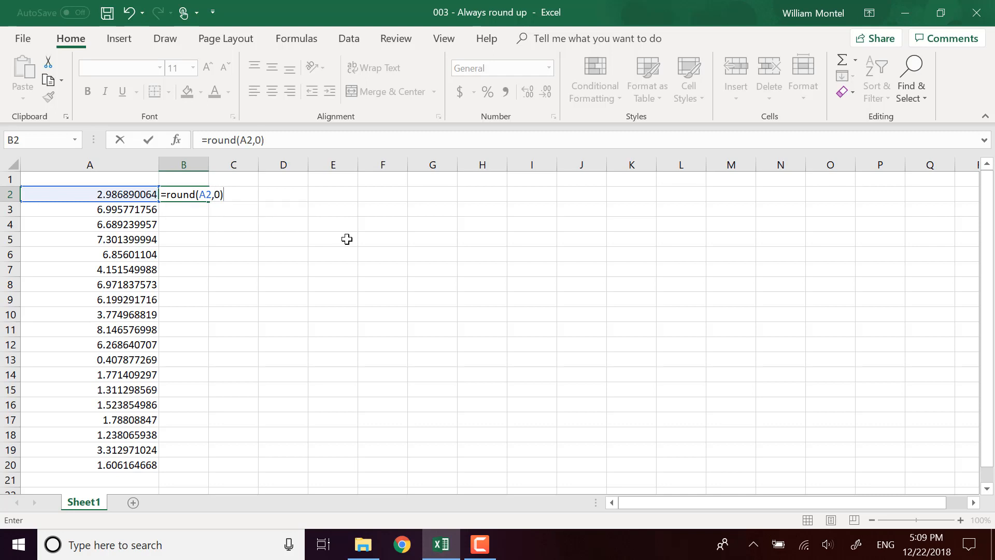
key(Return)
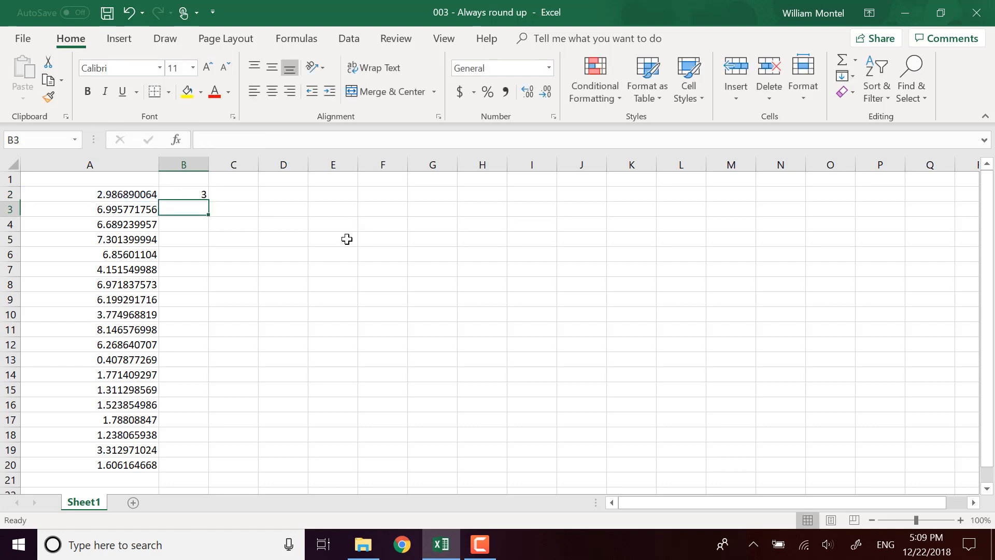
Fill the ROUND formula from B2 down through B20.
click(193, 196)
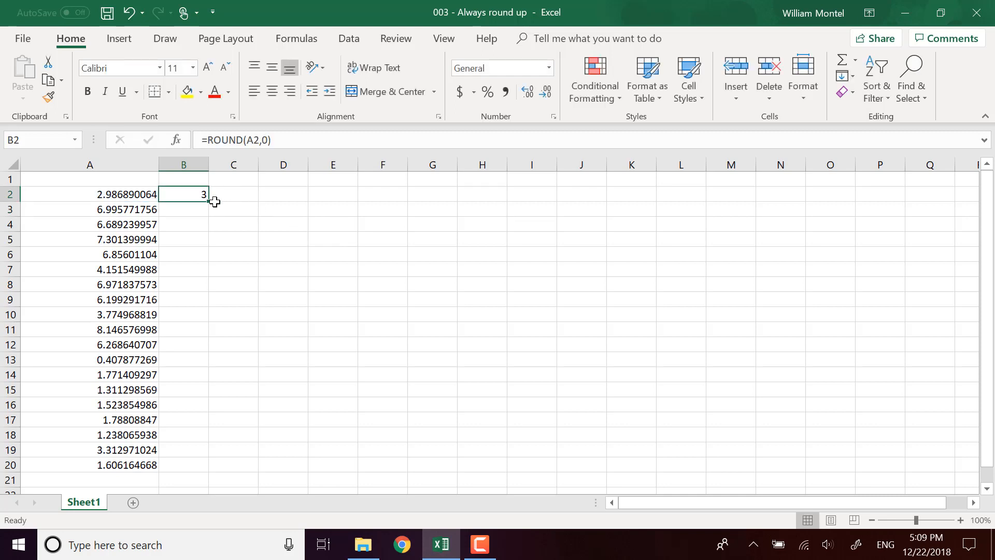
drag(207, 200, 189, 473)
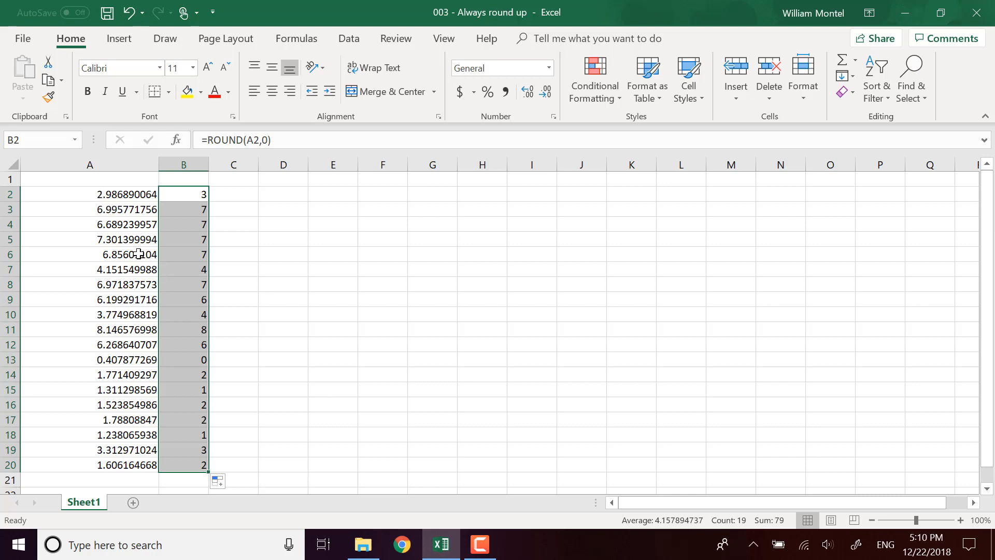
Compare the original decimals in A2 to A7 with their rounded results in column B.
click(115, 194)
key(Down)
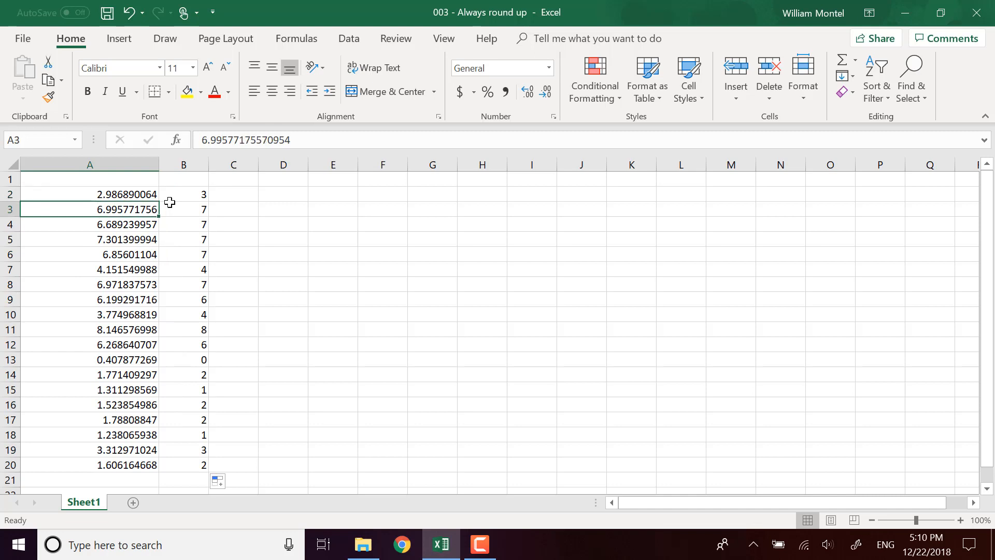
key(Down)
key(Down)
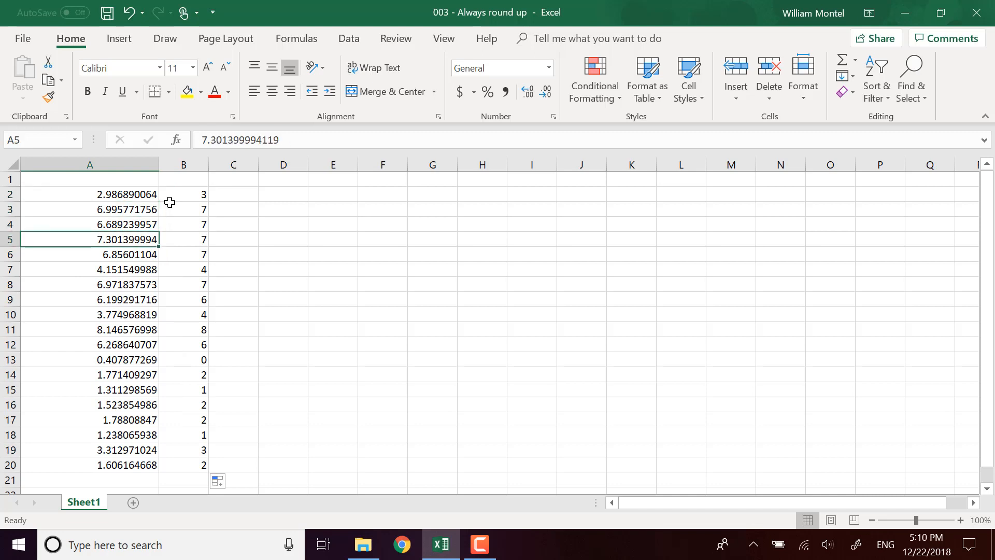
click(139, 255)
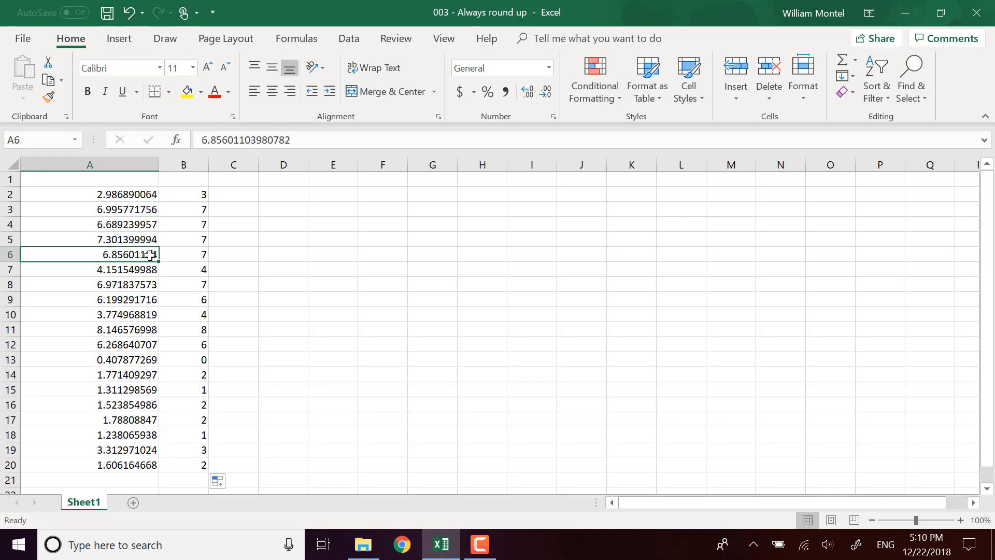
click(139, 269)
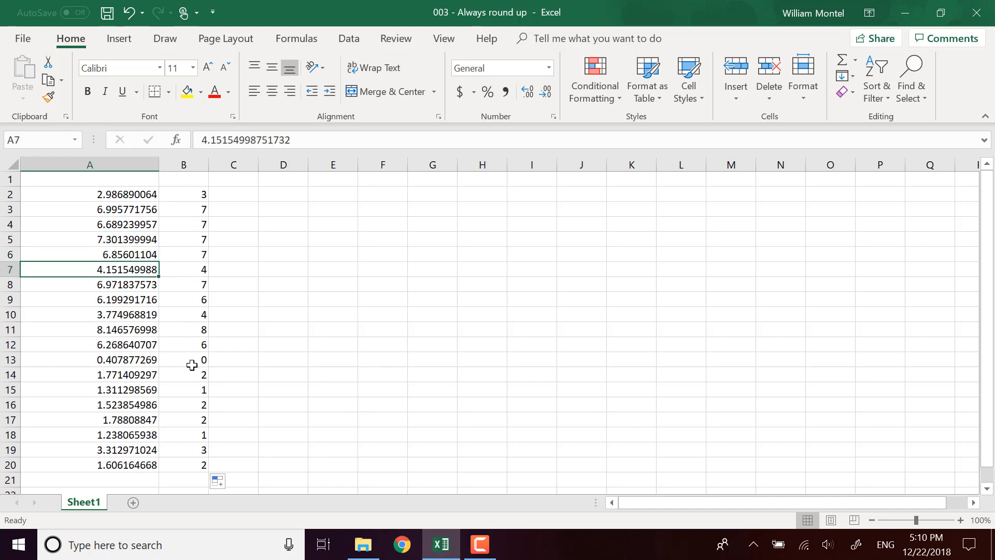
click(250, 194)
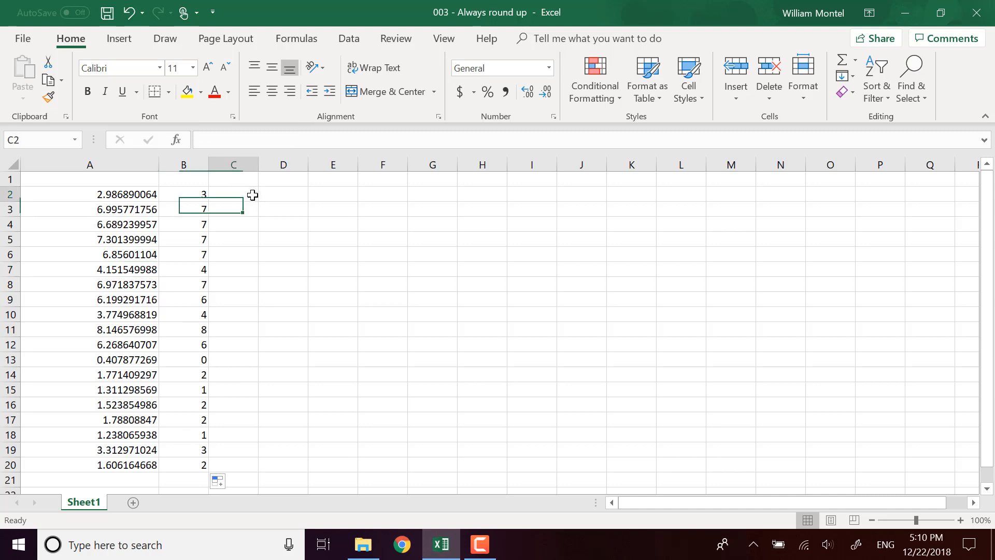
click(194, 195)
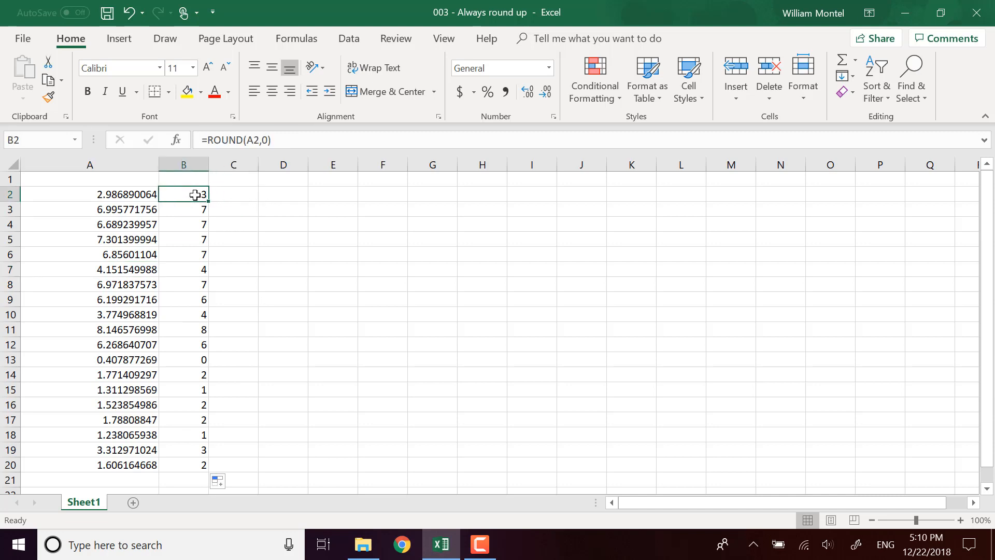
Enter =ROUNDUP(A2,0) in cell C2 to round the first number up to a whole number.
click(244, 194)
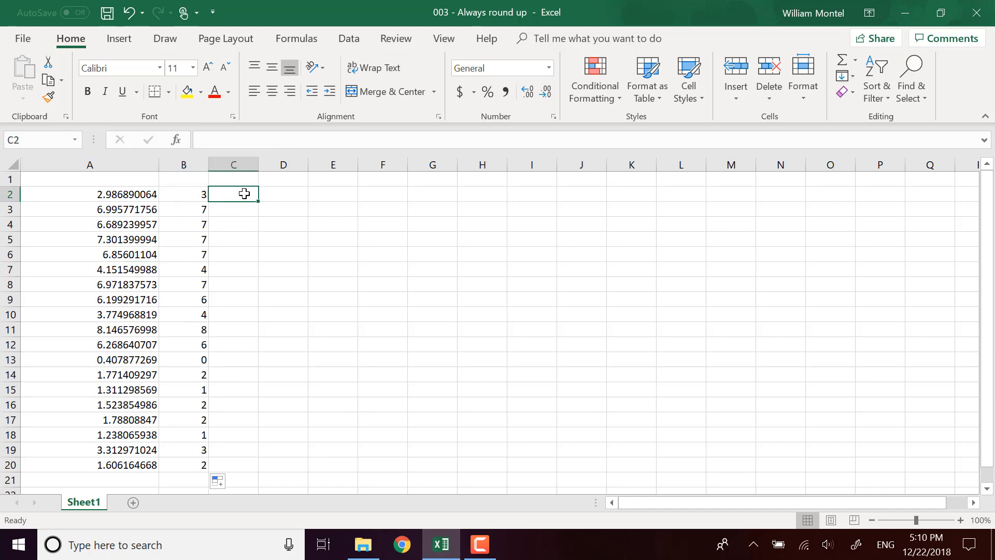
text(=)
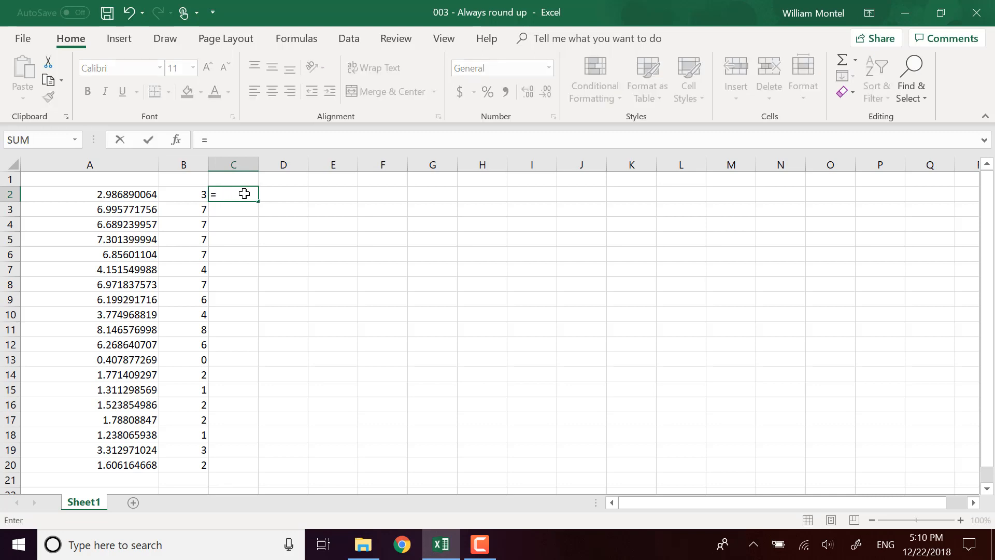
text(roundup)
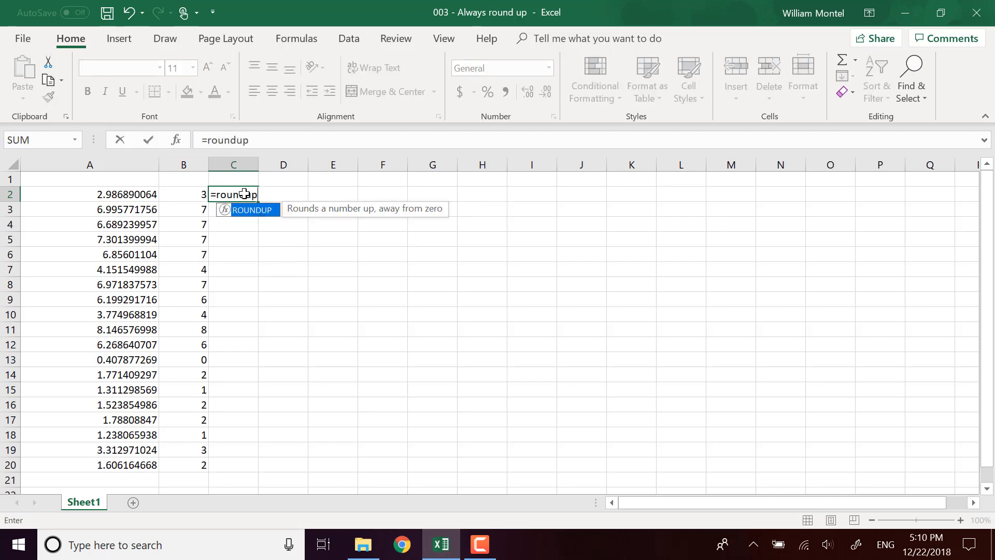
text(()
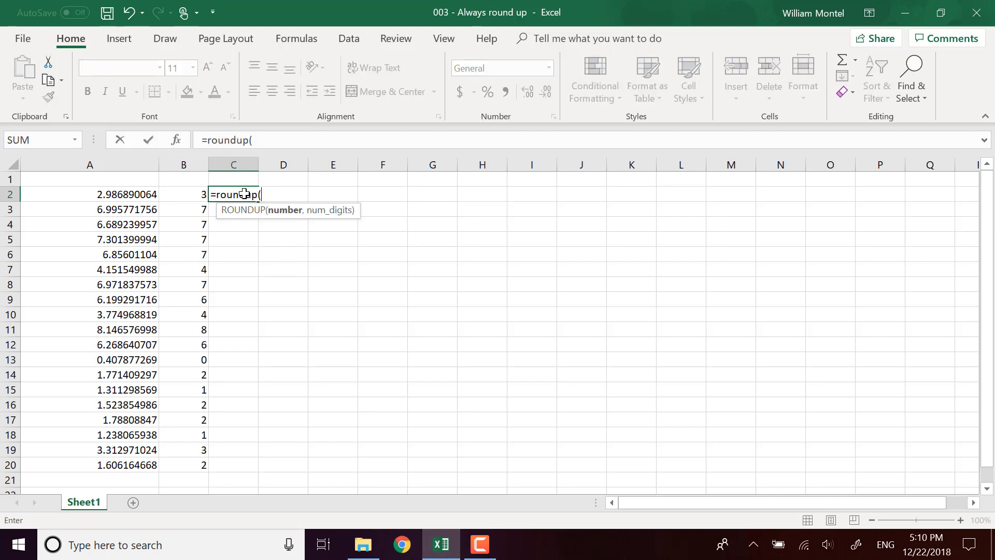
click(125, 191)
text(,0)
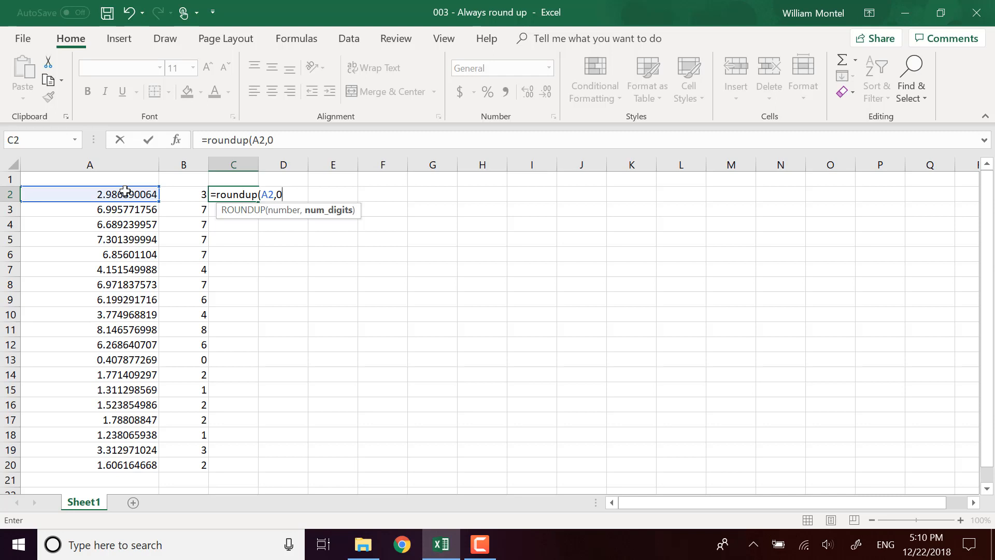
text())
key(Return)
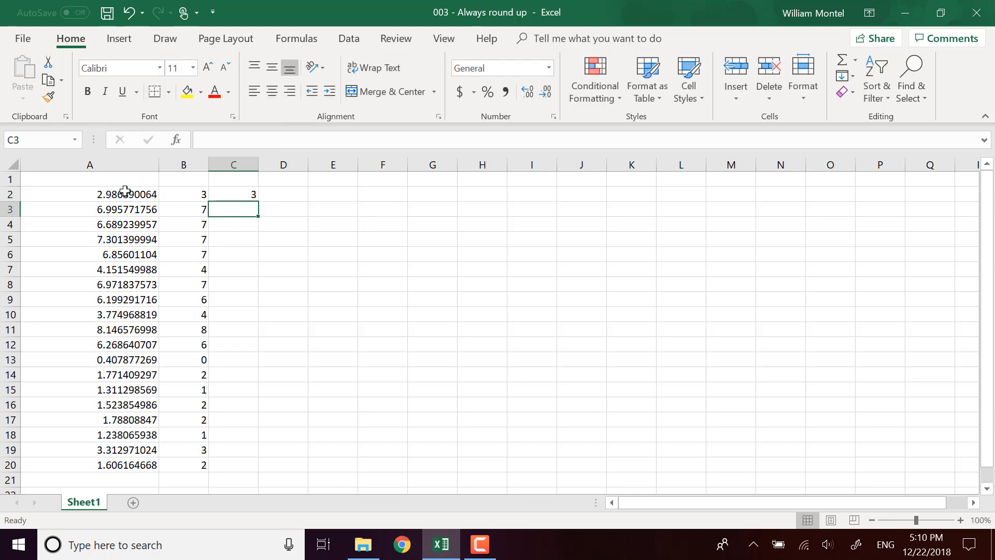
Fill the ROUNDUP formula from C2 down through C20.
click(242, 188)
double_click(260, 202)
click(285, 222)
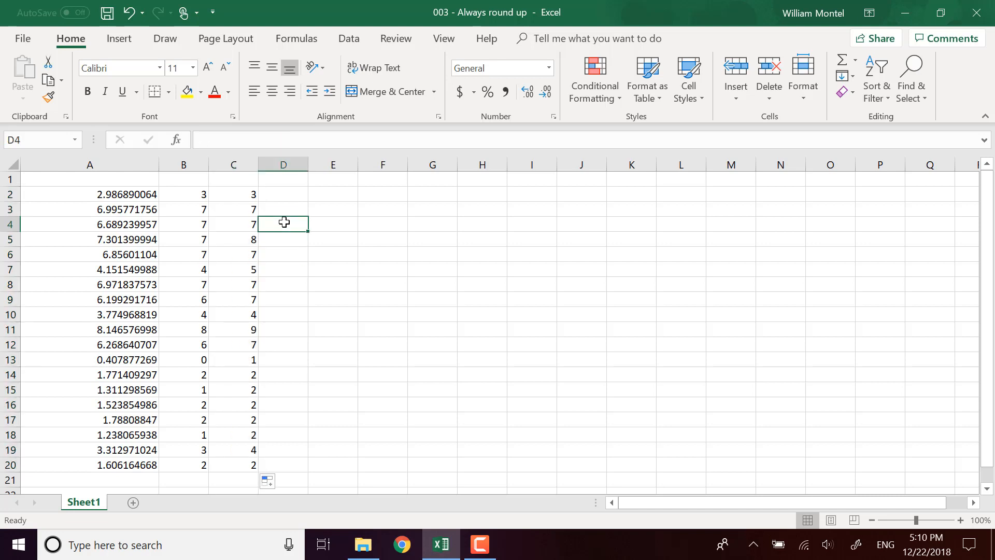
Compare the original numbers with the ROUND and ROUNDUP results, especially in rows 5, 7 and 19.
click(146, 196)
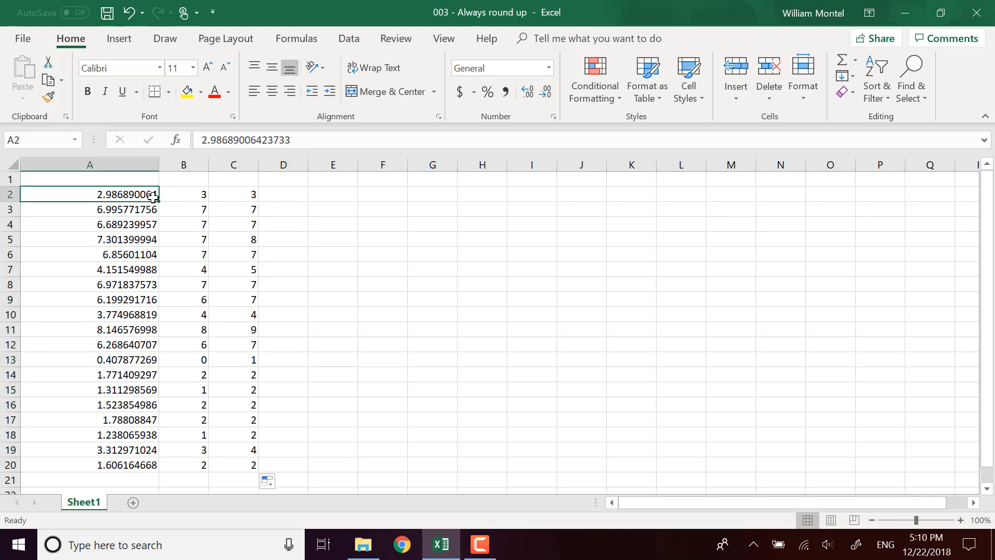
key(Down)
key(Down)
key(Down)
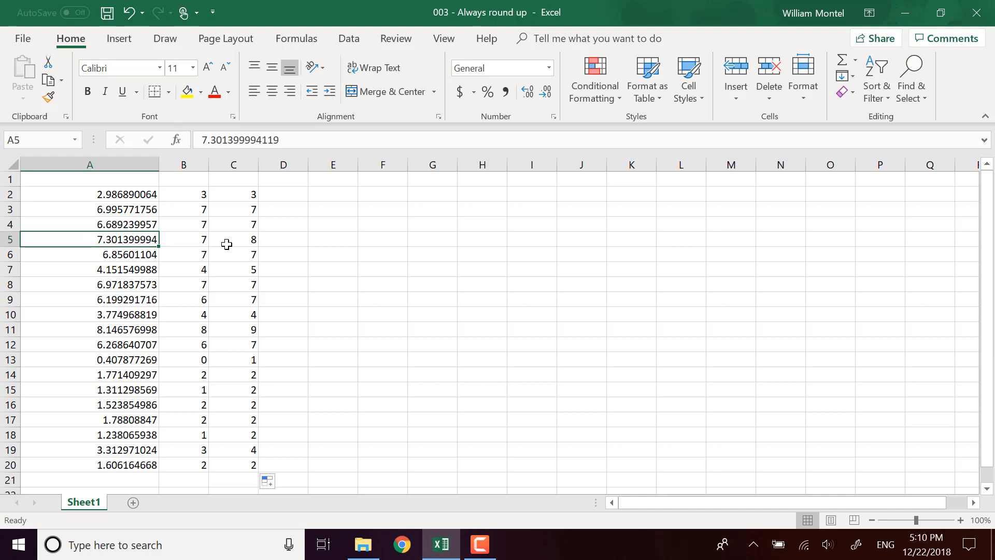
click(247, 242)
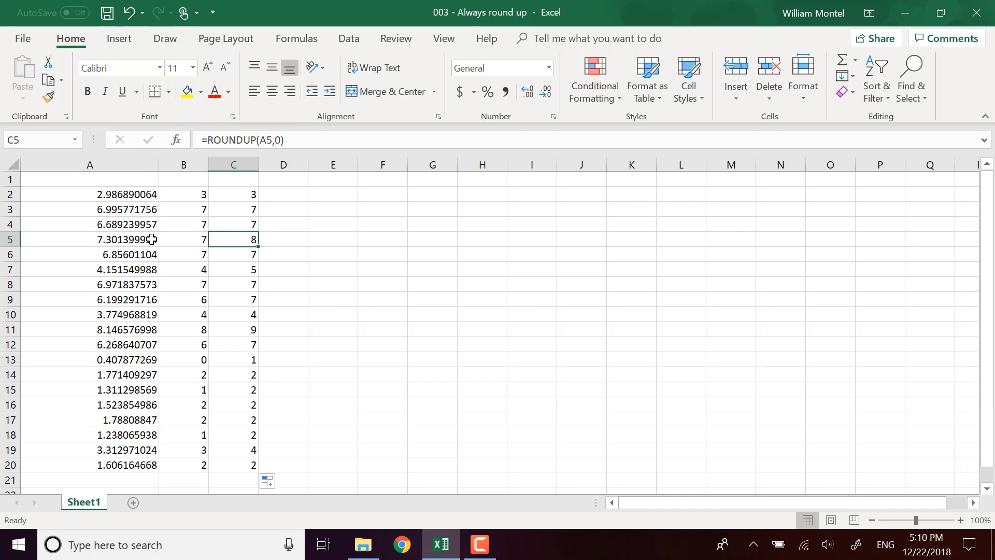
click(105, 240)
click(241, 241)
click(187, 271)
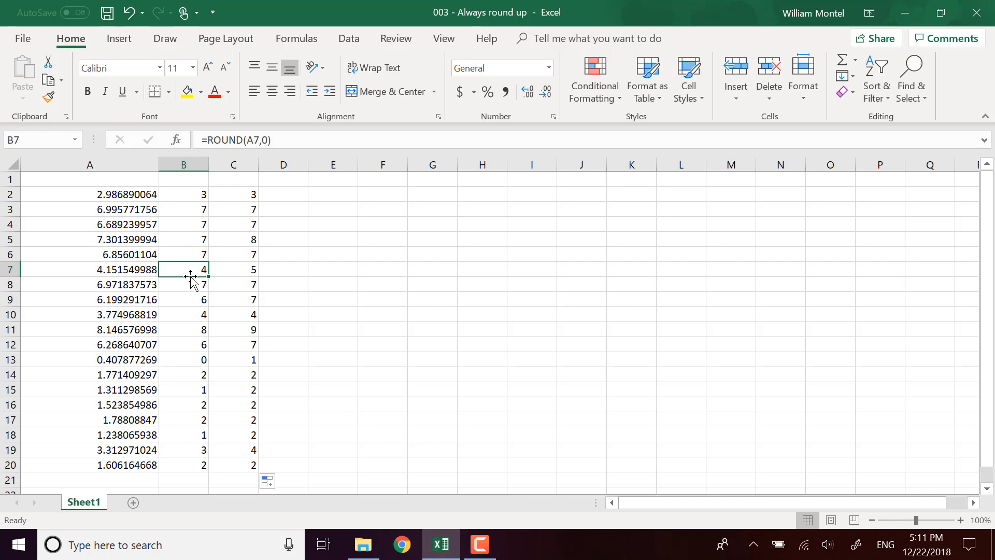
click(239, 273)
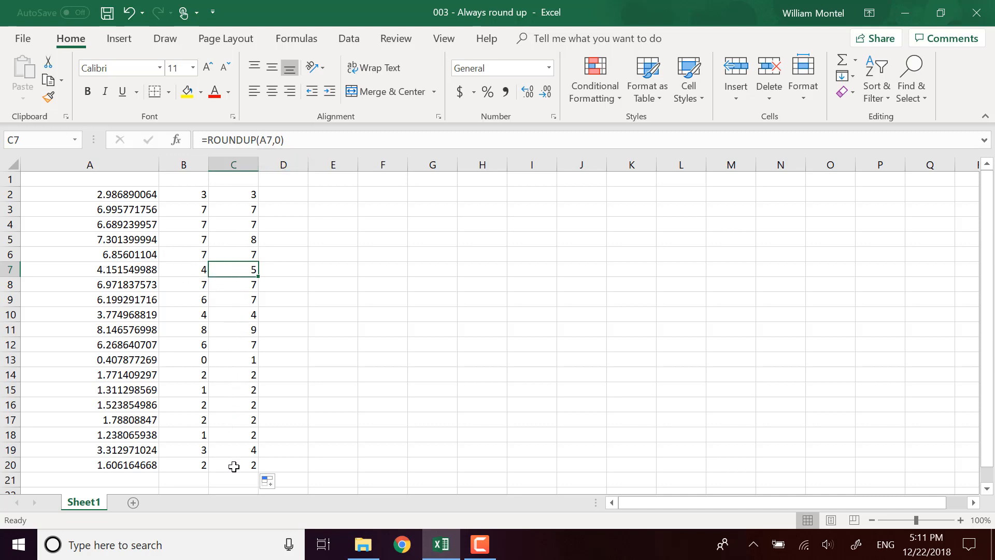
click(118, 450)
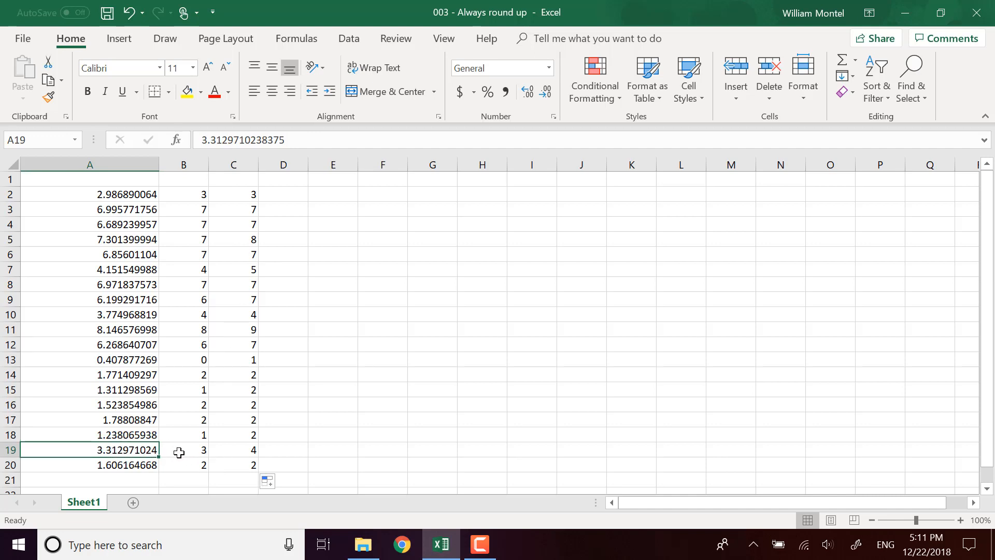
click(241, 453)
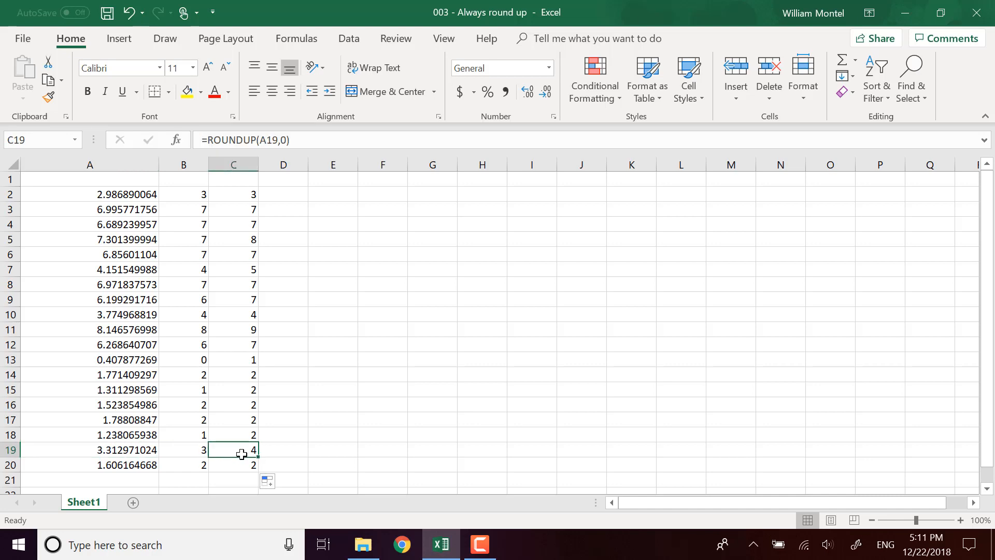
Enter =ROUNDDOWN(A2,0) in cell D2 to round the first number down to a whole number.
click(299, 195)
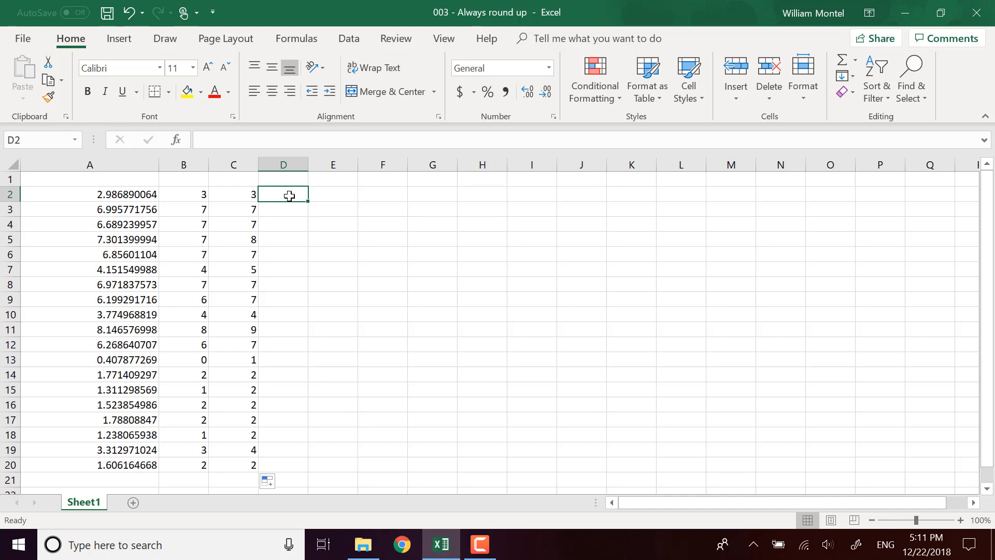
text(=roun)
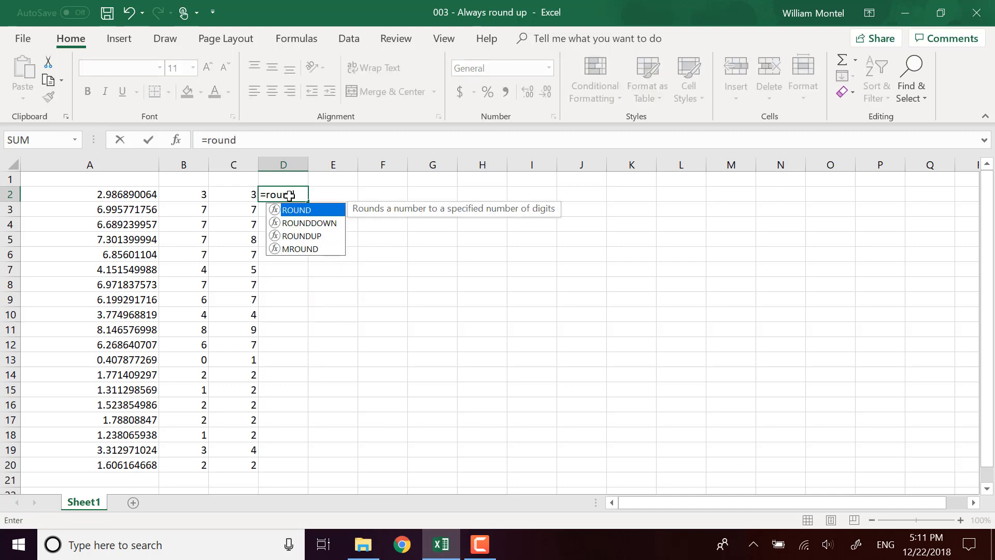
text(d)
key(Down)
key(Tab)
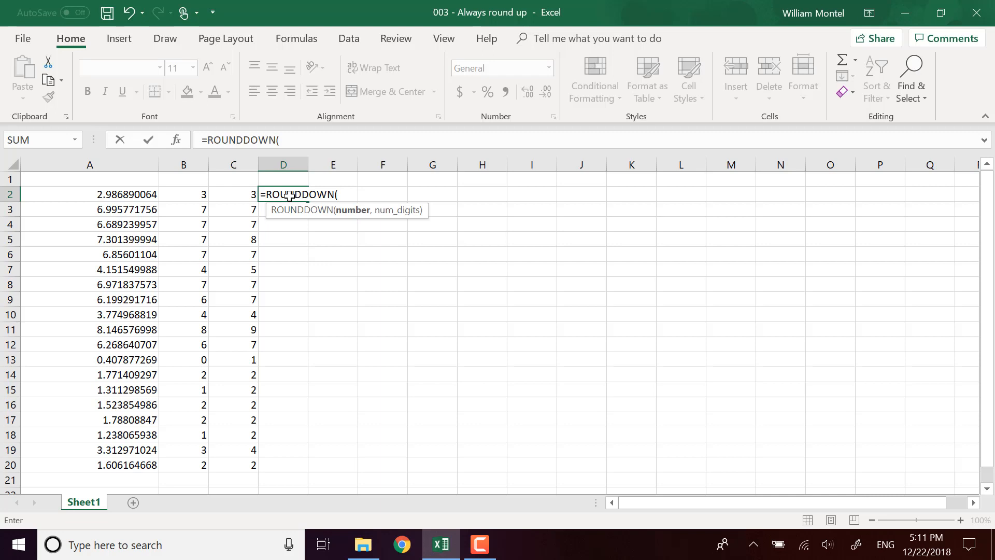
click(147, 194)
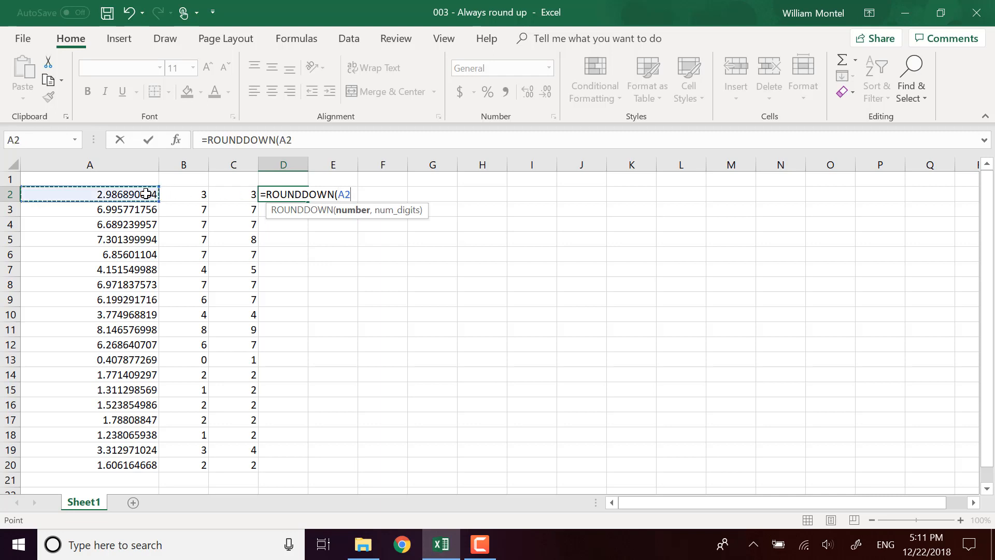
text(,0))
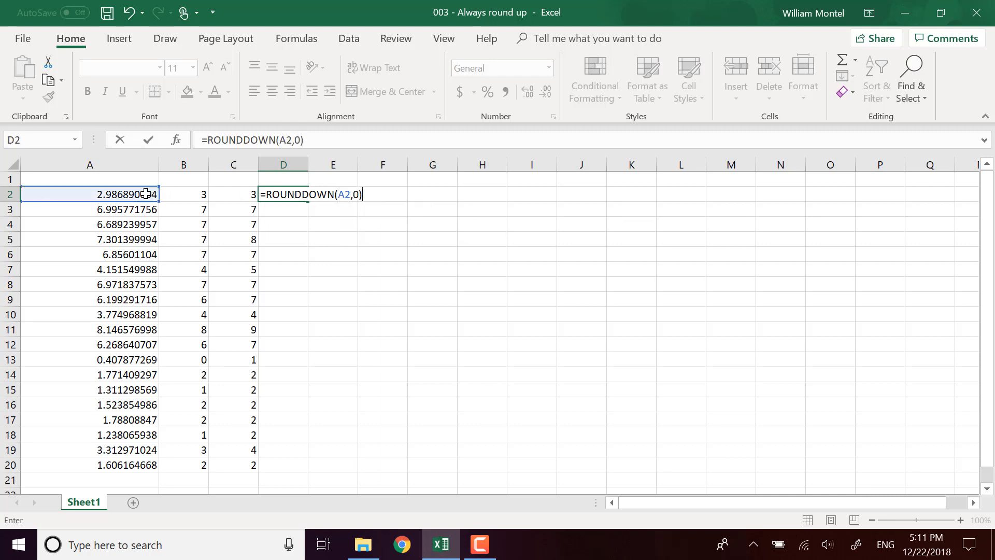
key(Return)
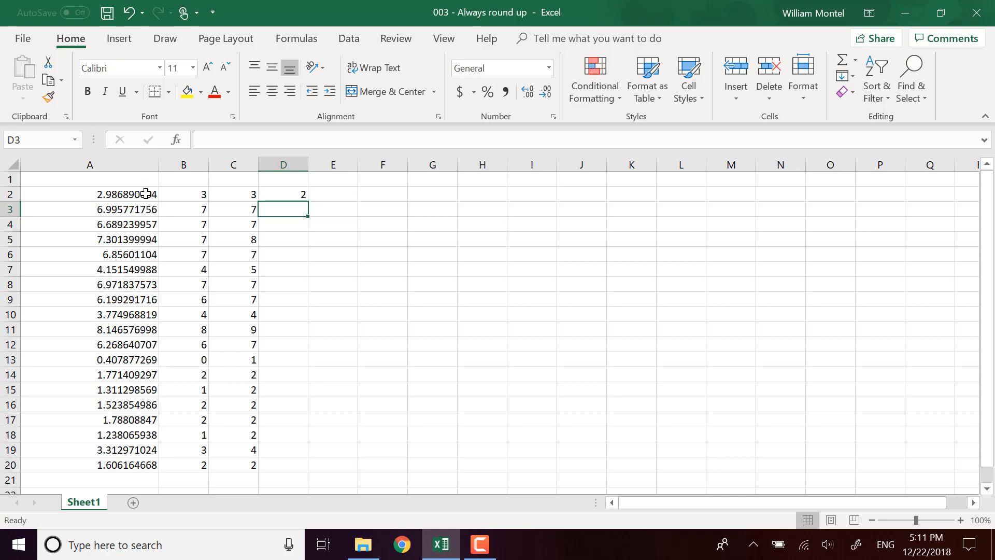
Fill the ROUNDDOWN formula from D2 down through D20.
click(299, 197)
double_click(308, 201)
click(124, 197)
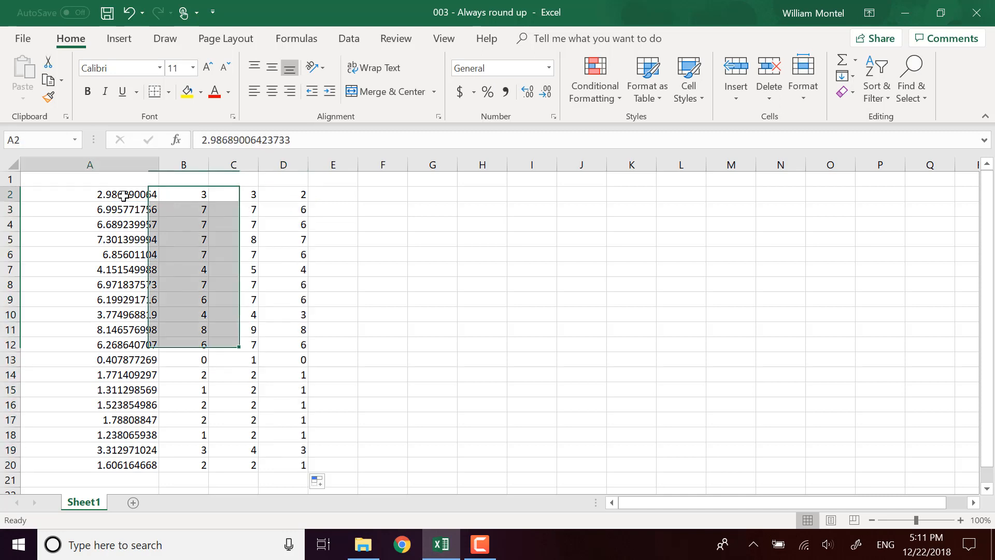
Check the ROUNDDOWN results in column D and compare the formulas in B2, C2 and D2.
click(291, 194)
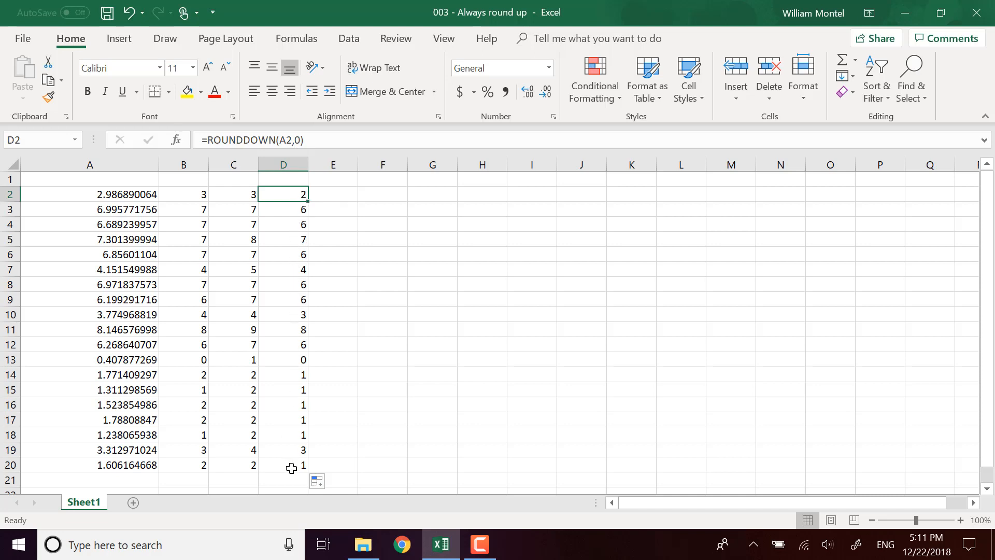
click(294, 374)
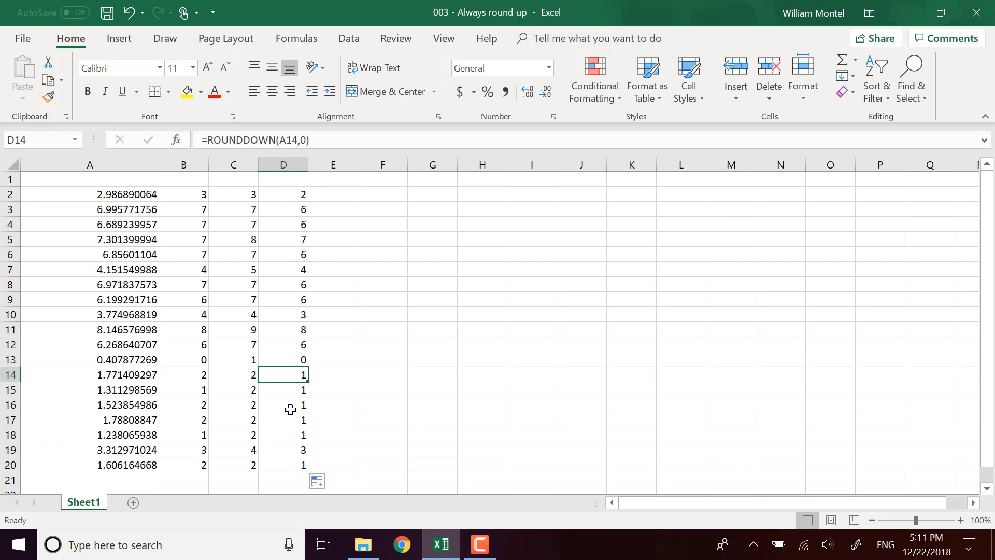
click(291, 196)
click(198, 196)
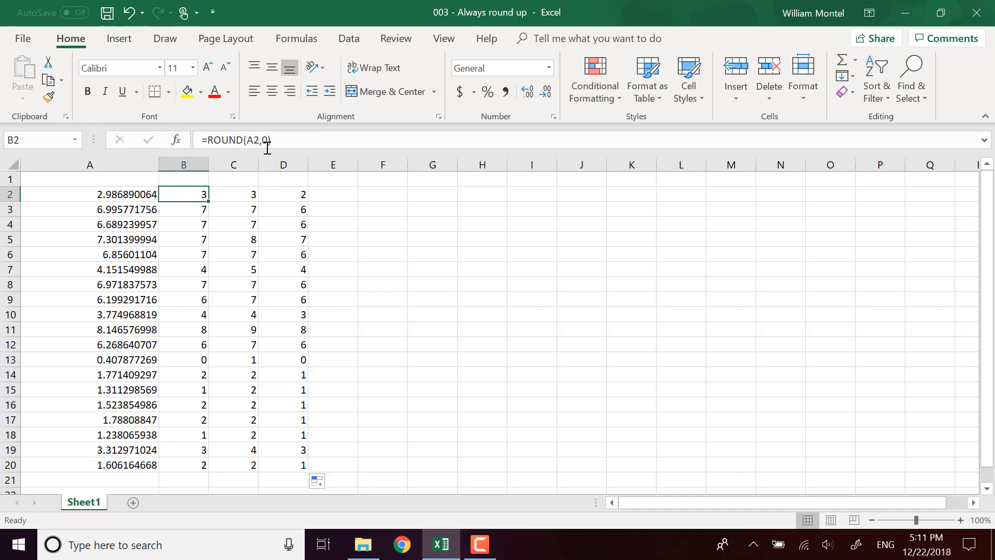
click(243, 195)
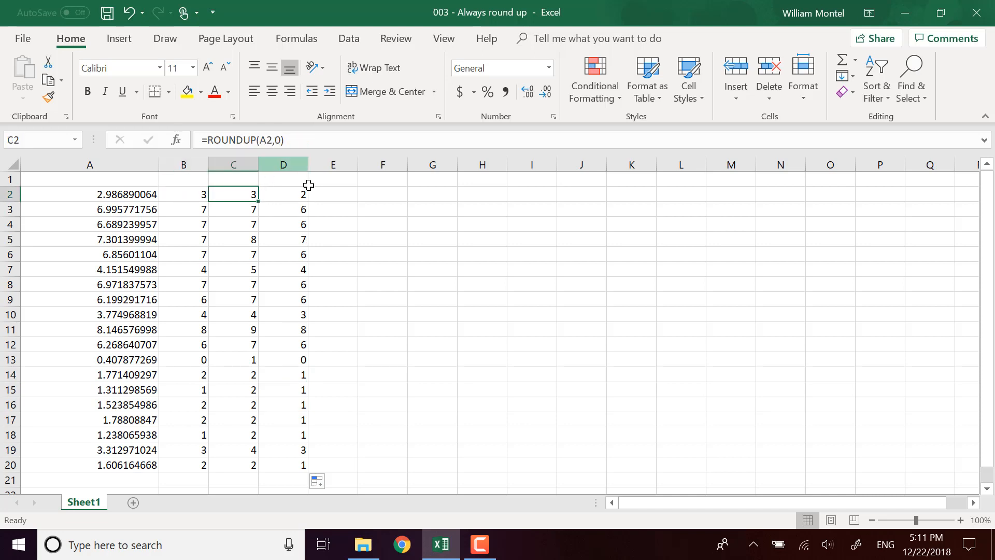
Enter =ROUND(A2,1) in cell F2 to round the first number to one decimal place.
click(342, 194)
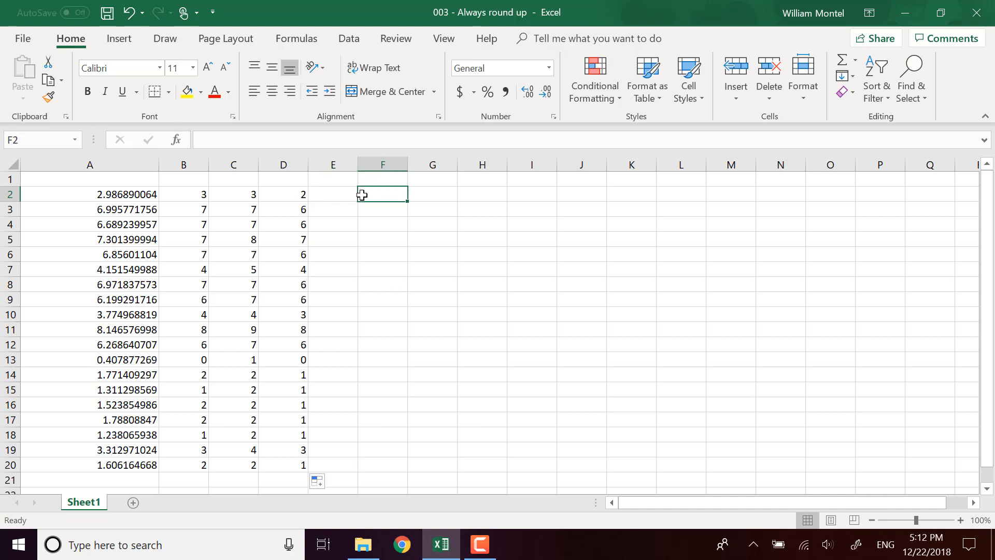
text(=)
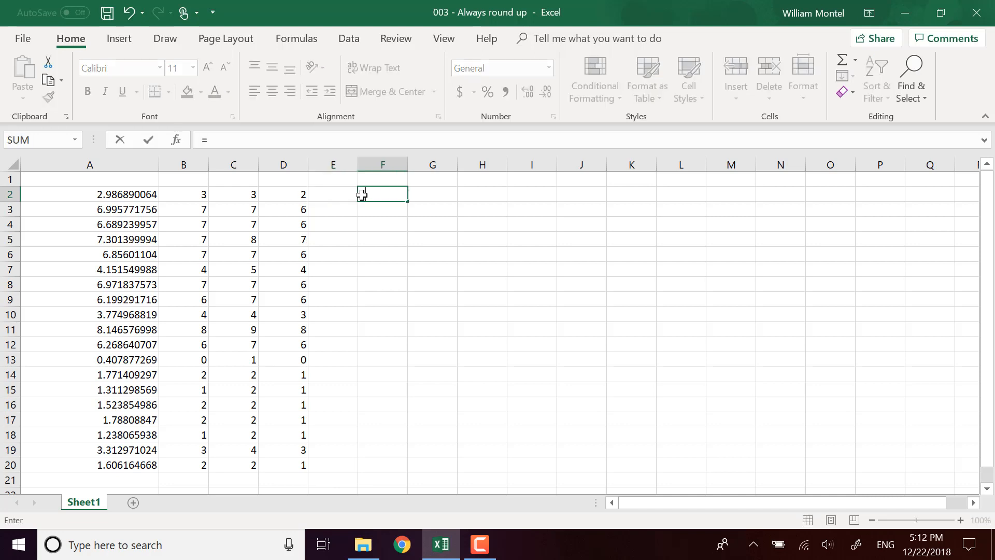
text(round()
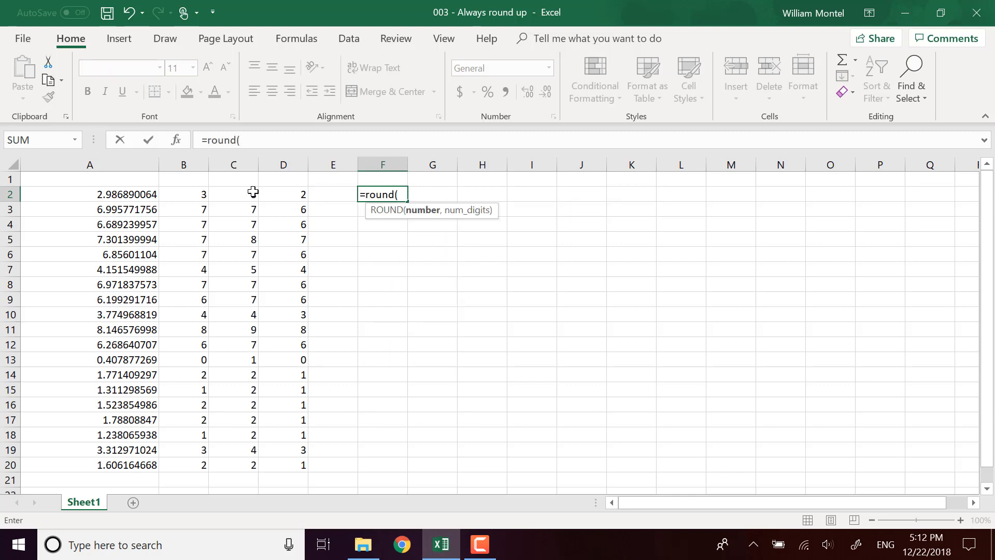
click(133, 192)
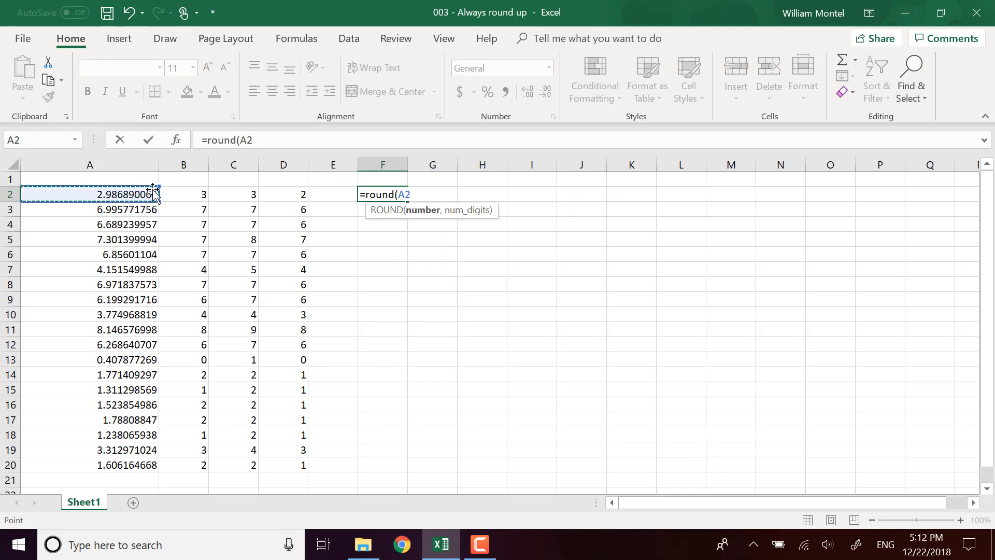
text(,1)
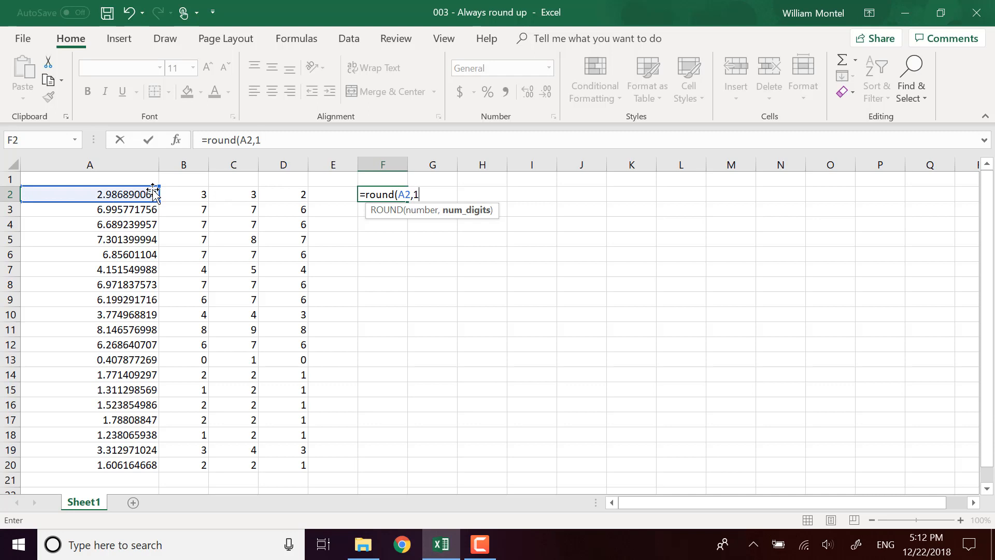
text())
key(Return)
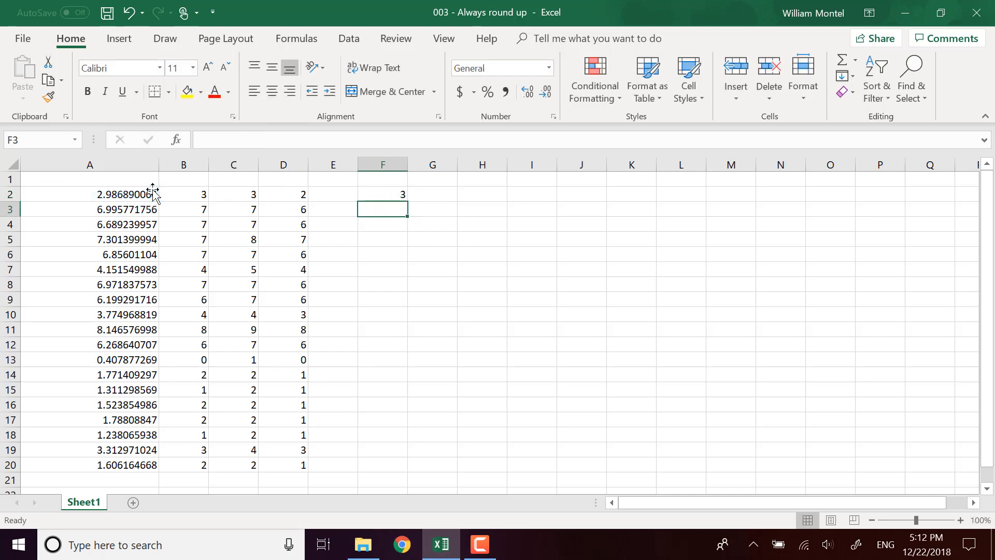
Format F2 to show one decimal place and fill its ROUND formula down through F20.
click(383, 196)
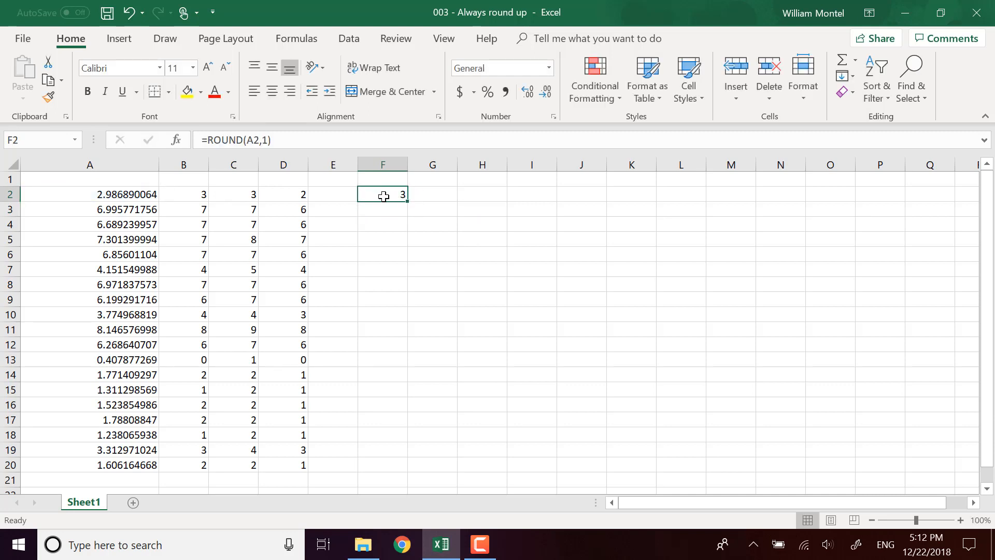
click(528, 91)
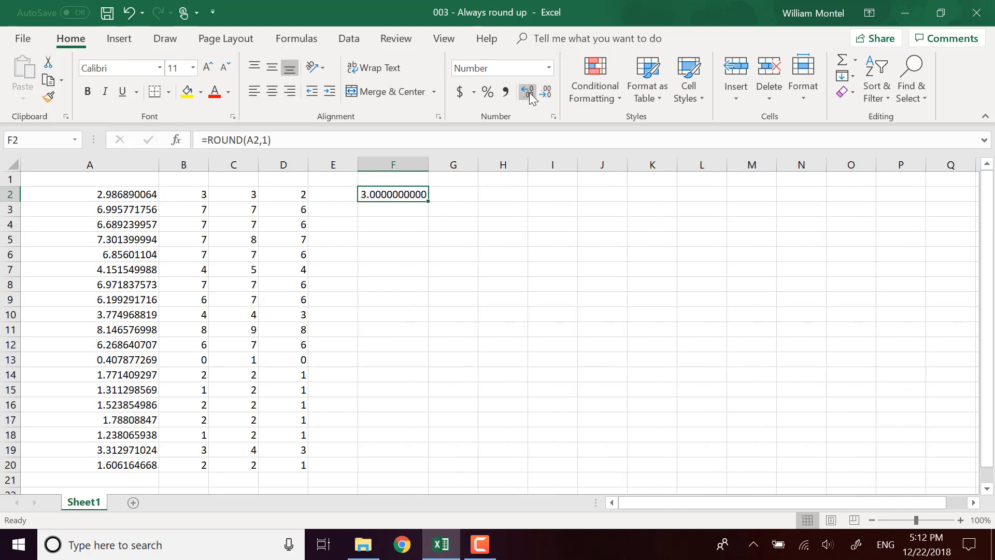
click(543, 99)
click(543, 98)
click(543, 98)
click(541, 97)
drag(430, 202, 392, 469)
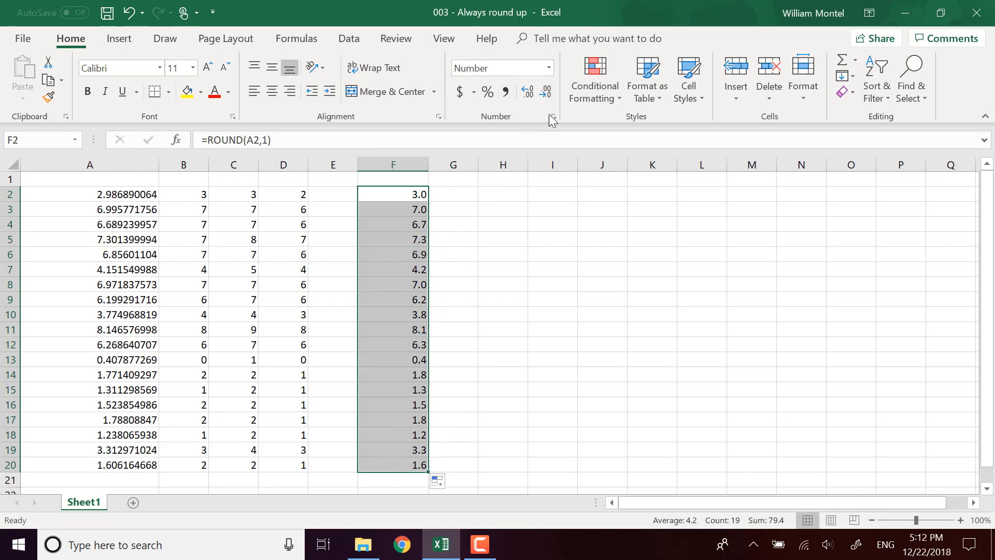
Try showing F2:F20 with no decimals, and restore the display to one decimal place.
click(525, 96)
click(545, 96)
click(545, 97)
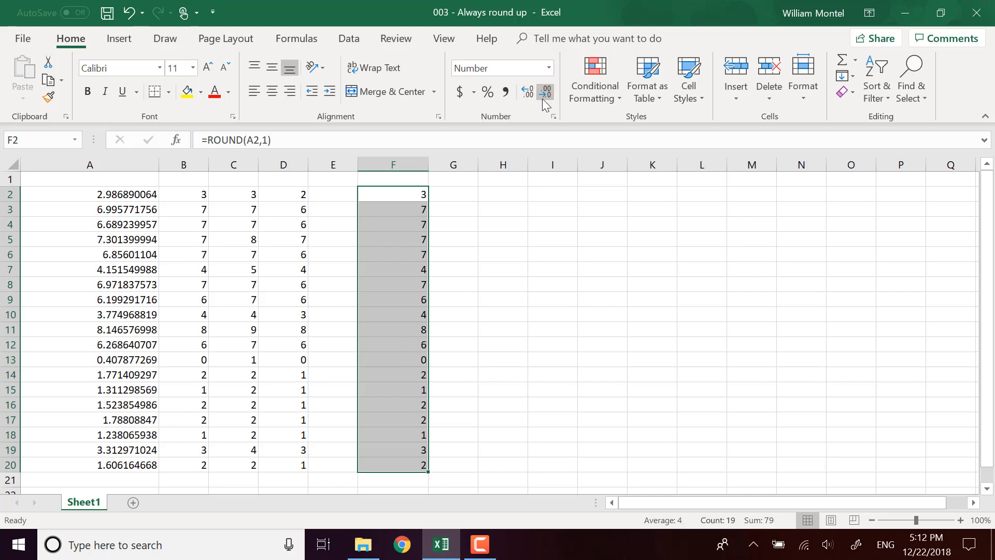
click(527, 93)
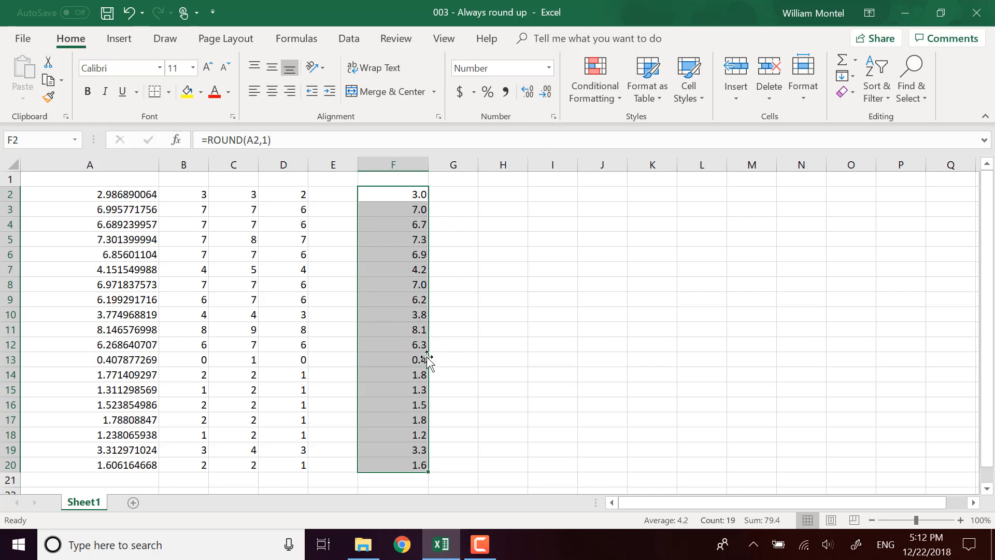
Compare the one-decimal ROUND results in column F with the original numbers in column A for rows 2 to 4.
drag(404, 194, 405, 207)
click(405, 194)
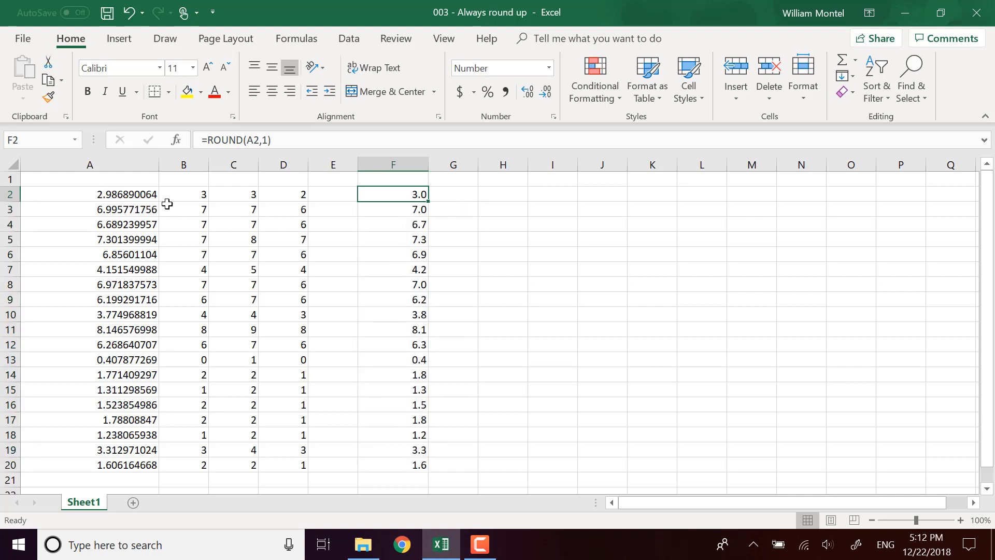
click(419, 207)
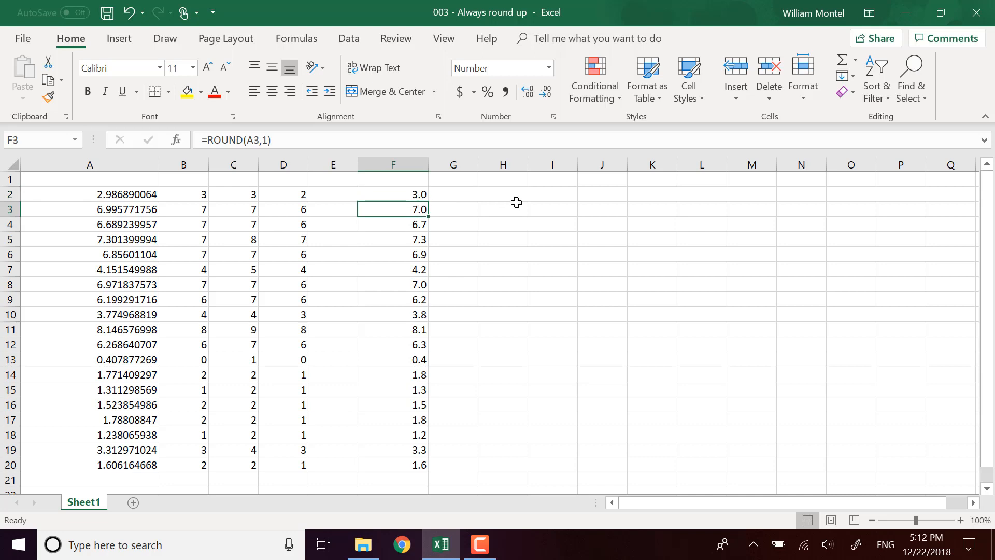
key(Down)
key(Left)
key(Left)
key(Left)
key(Left)
key(Left)
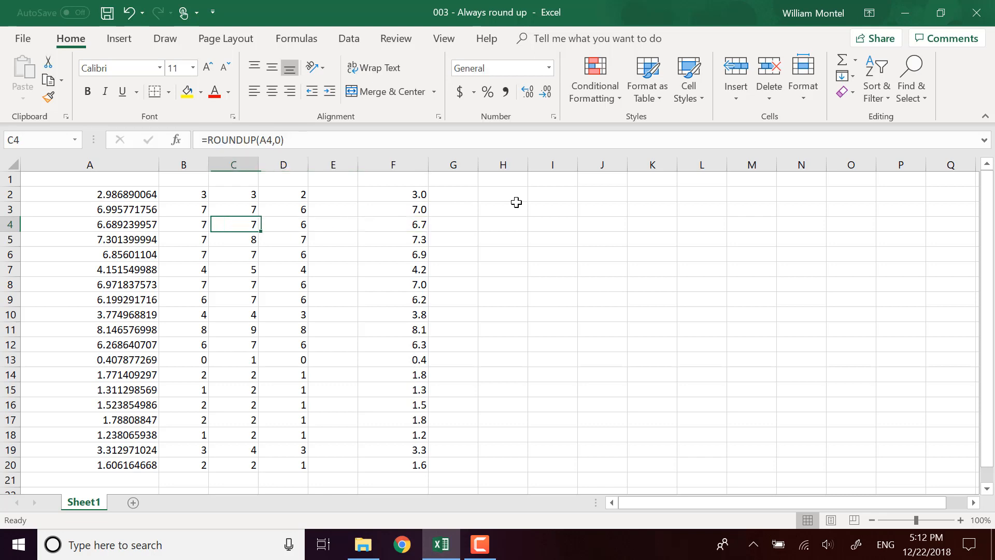
key(Right)
key(Right)
key(Right)
key(Right)
key(Right)
key(Right)
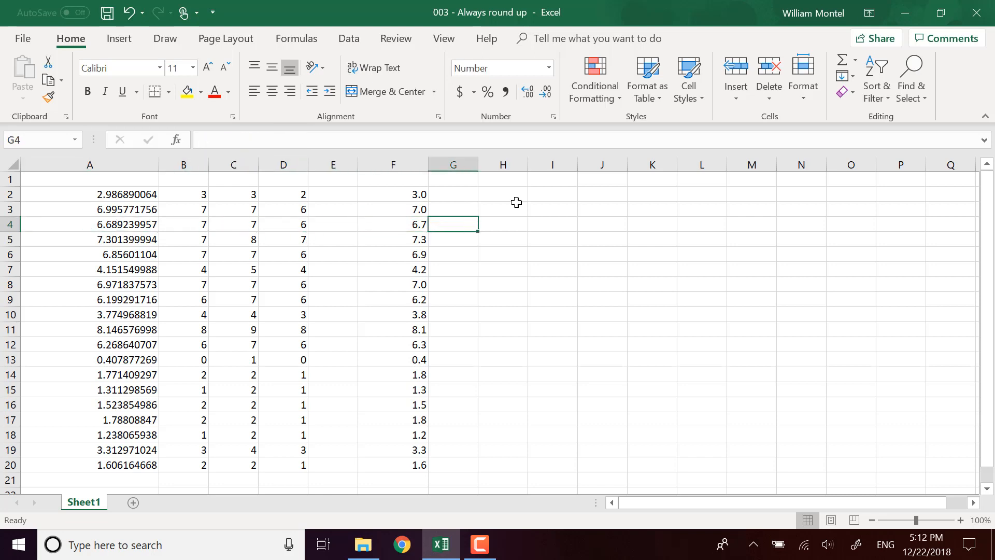
key(Left)
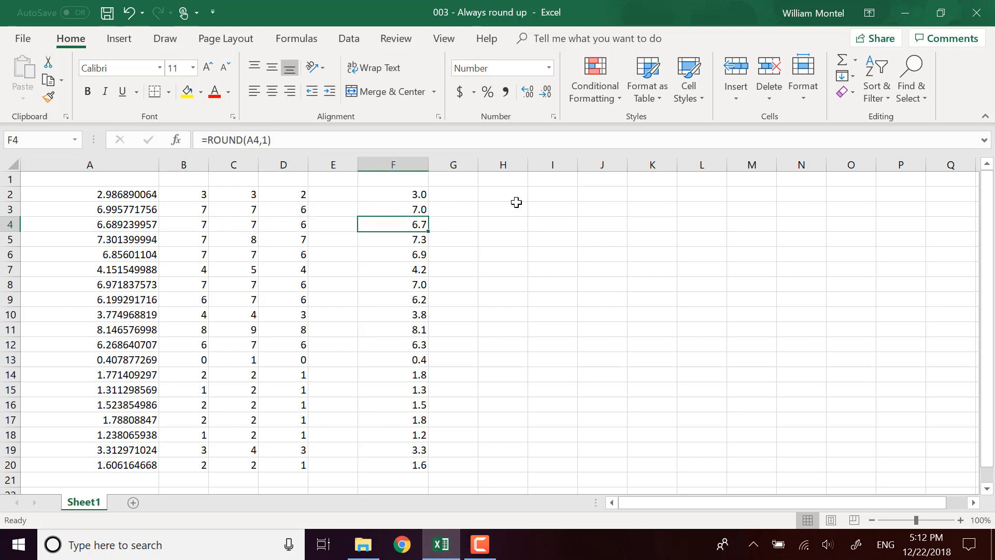
Enter =ROUNDUP(A2,1) in cell G2 to round the first number up to one decimal place.
click(442, 194)
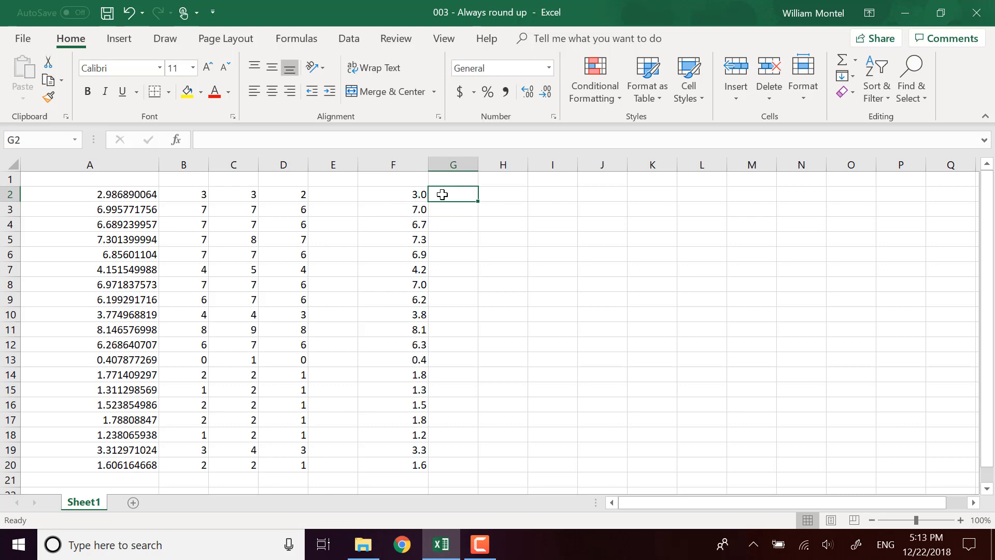
text(=round)
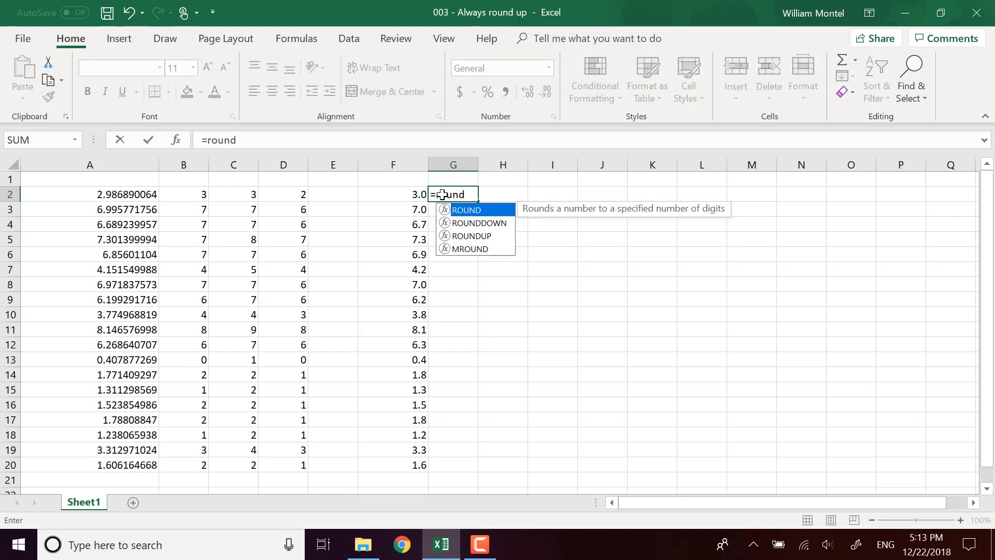
key(Down)
key(Down)
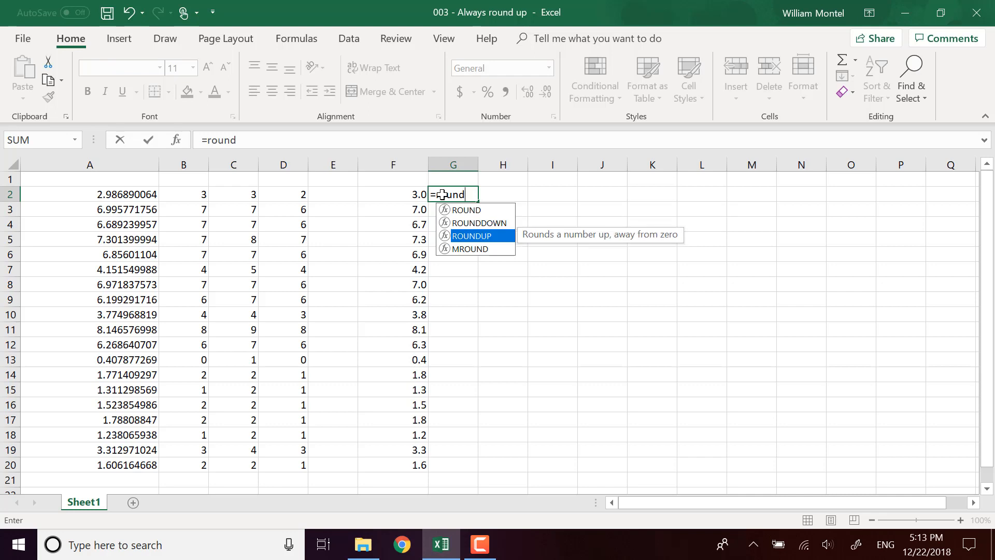
key(Tab)
key(Left)
key(Left)
key(Left)
key(Left)
key(Left)
key(Left)
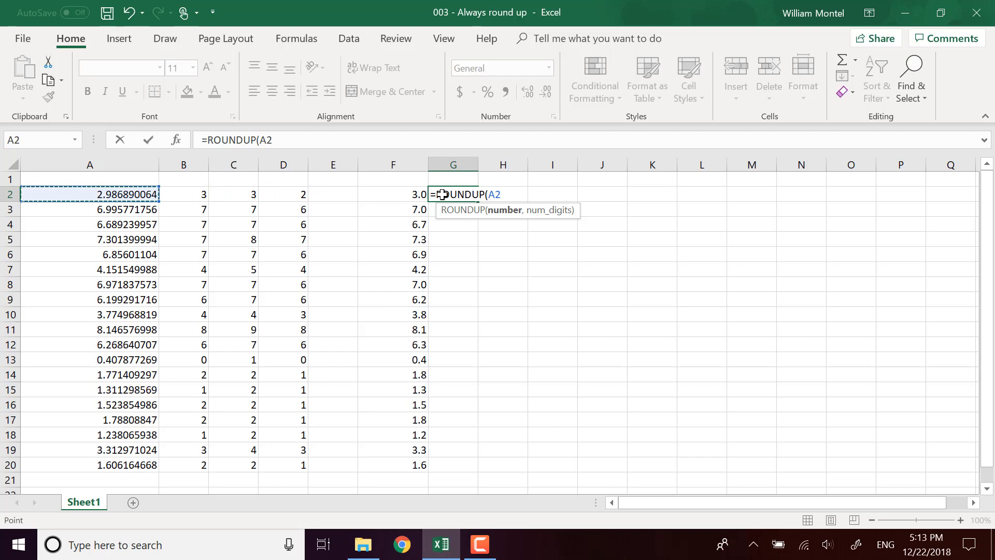
text(,1))
key(Return)
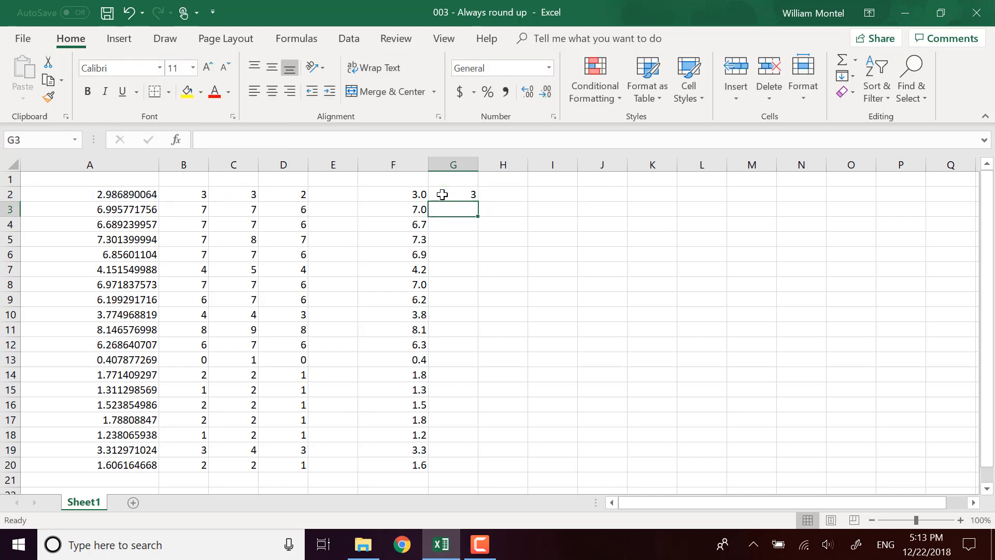
Enter =ROUNDDOWN(A2,1) in cell H2 to round the first number down to one decimal place.
key(Up)
key(Right)
text(=r)
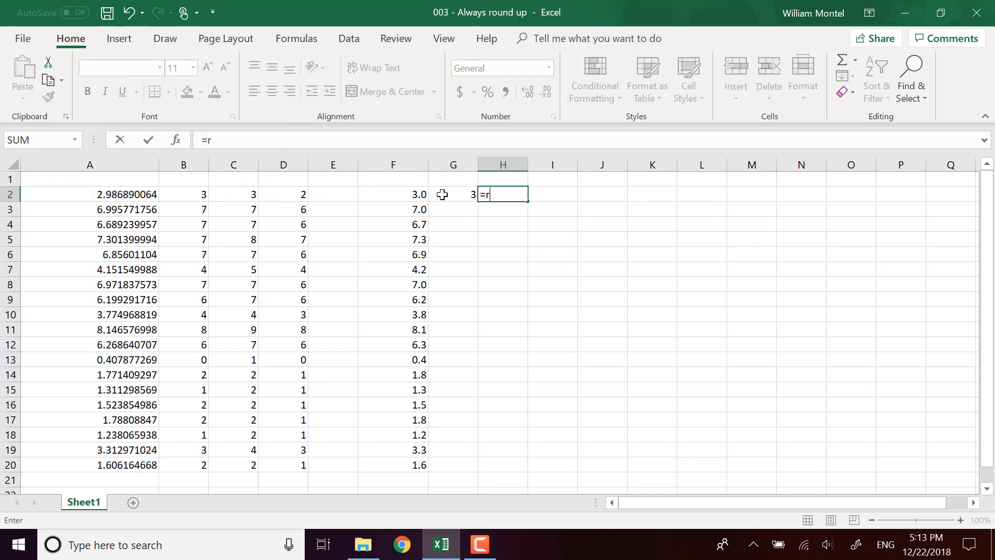
text(ou)
key(BackSpace)
text(ound)
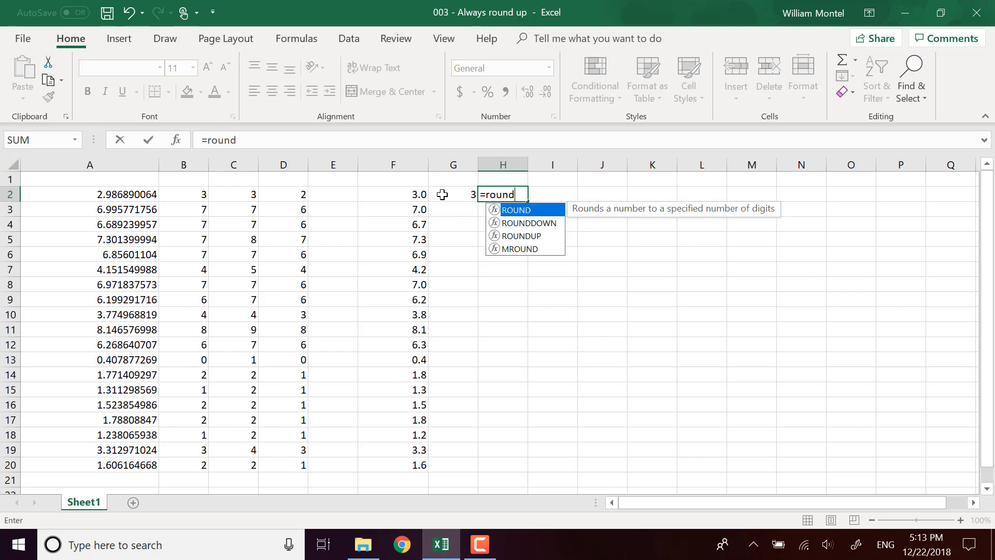
key(Down)
key(Tab)
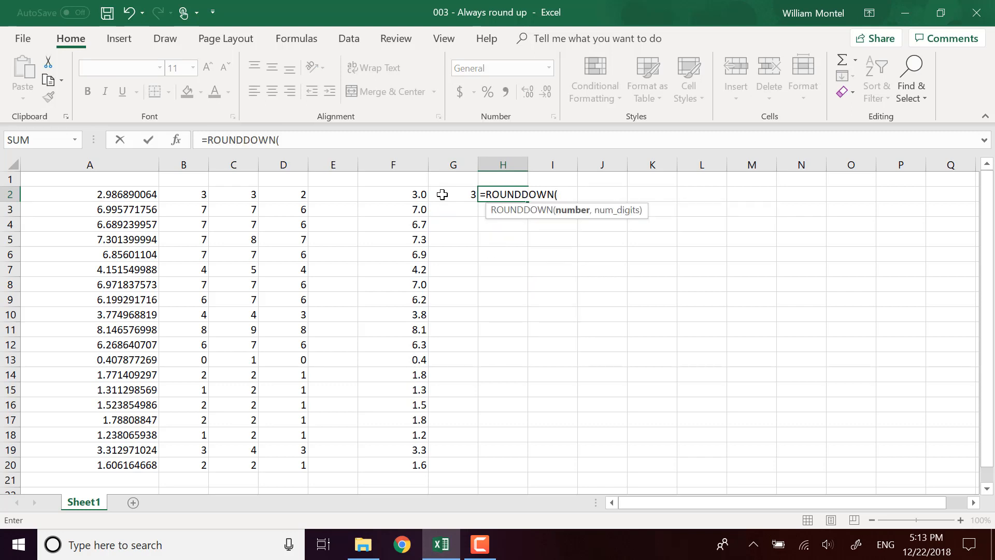
click(147, 193)
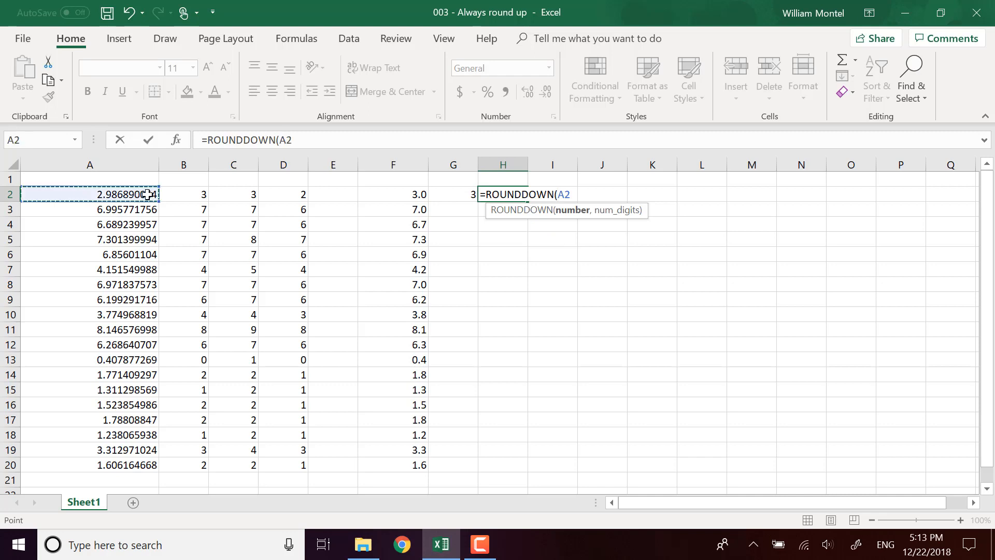
text(,1))
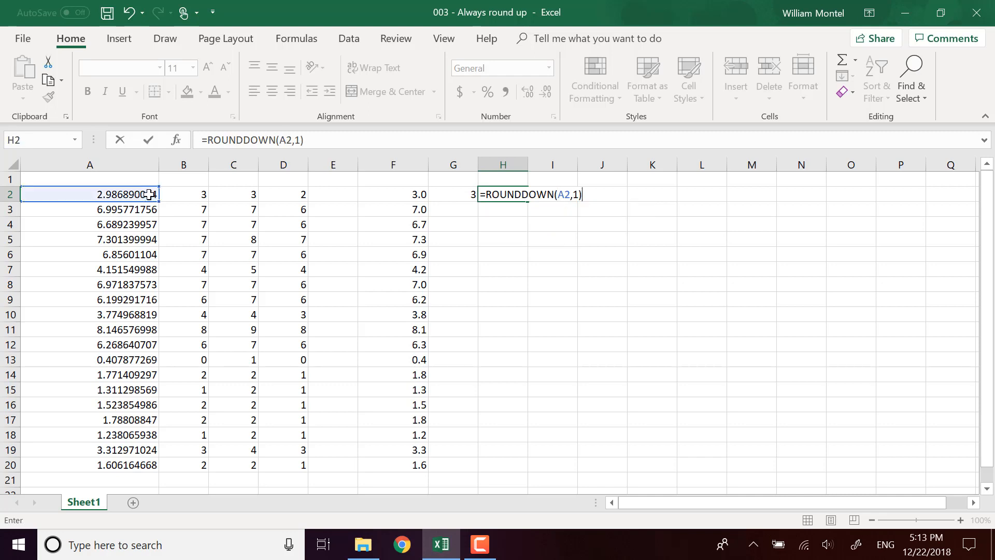
key(Return)
Format G2:H2 to show one decimal place and fill both formulas down through row 20.
drag(465, 191, 503, 194)
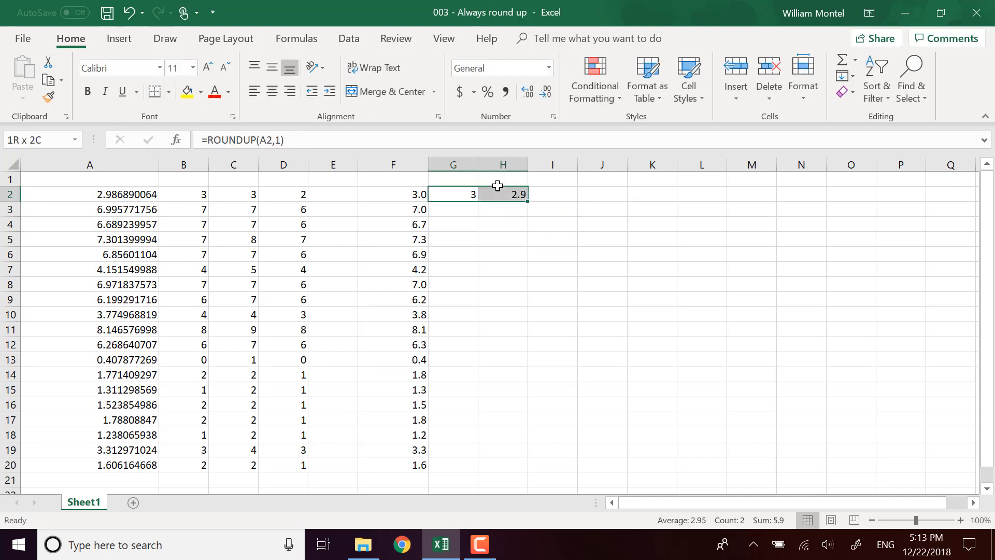
click(526, 92)
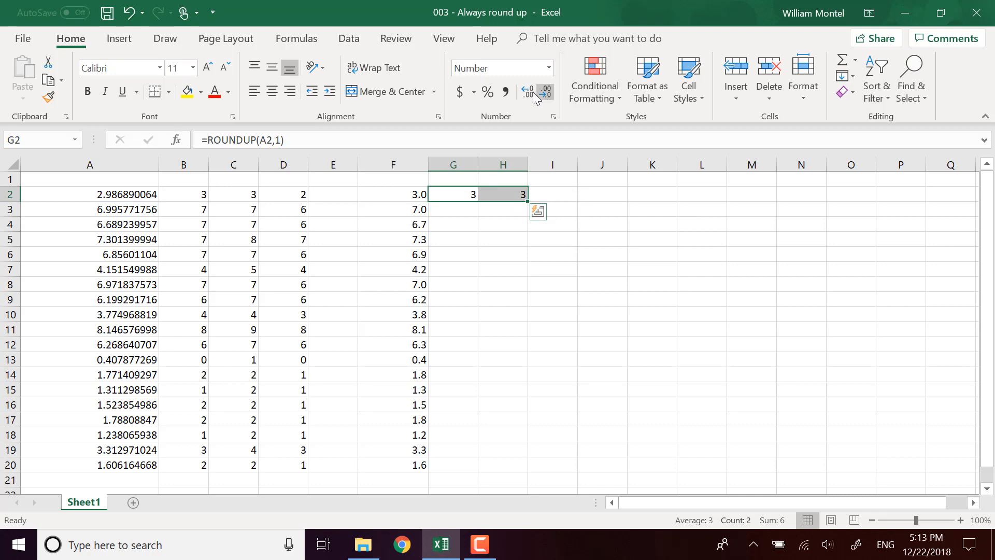
double_click(528, 201)
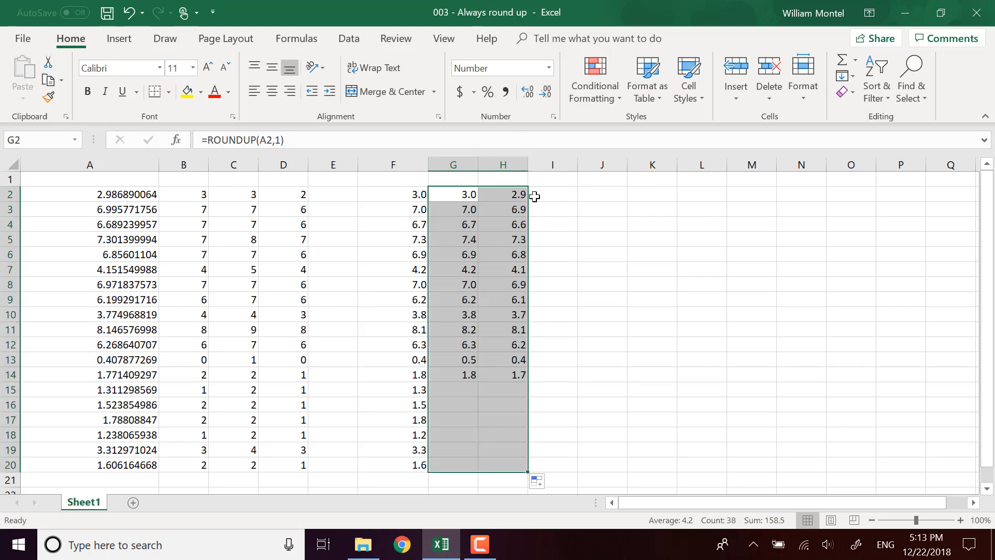
click(653, 380)
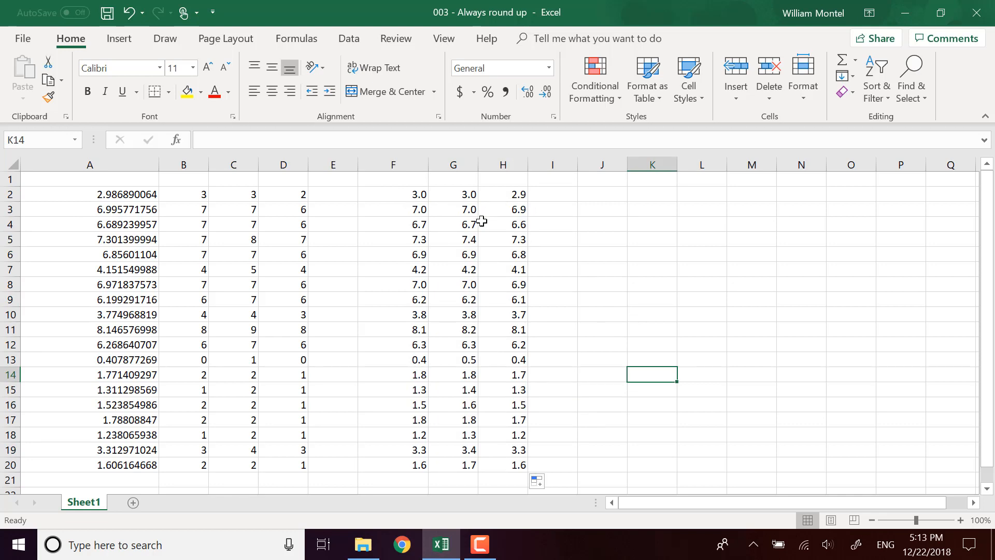
Compare the one-decimal formulas in F4:H4 with the original number in A4, and review the whole-number rounding formulas in B2:D2.
click(400, 226)
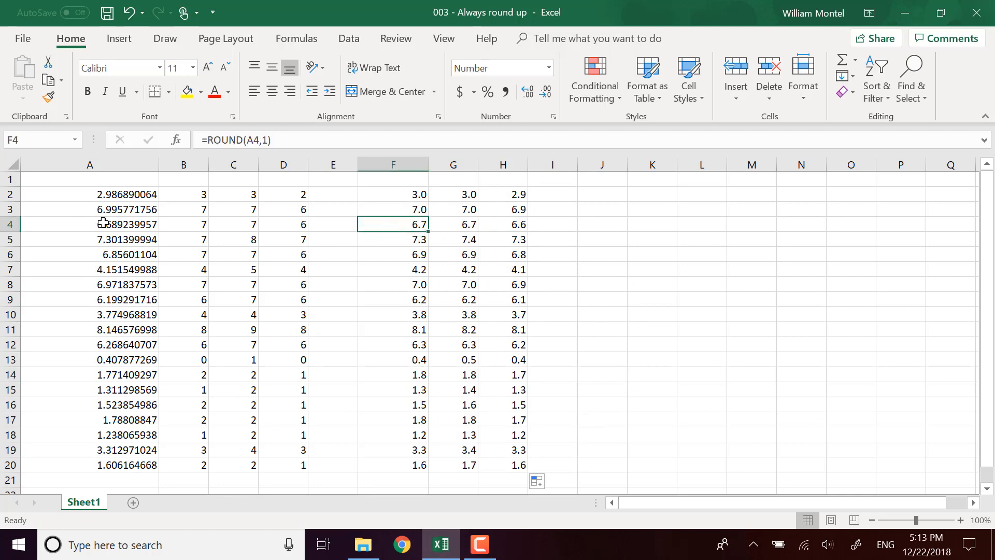
click(130, 222)
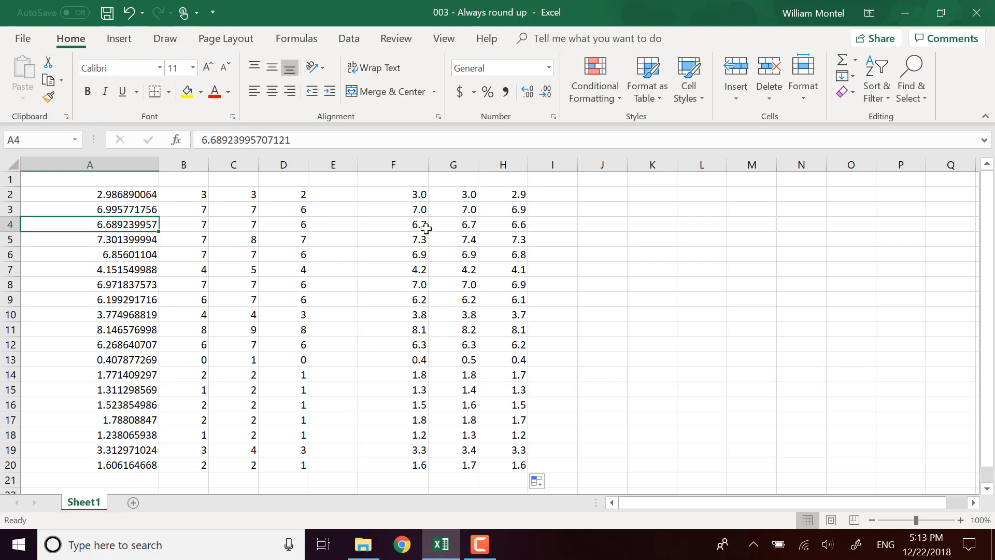
click(473, 223)
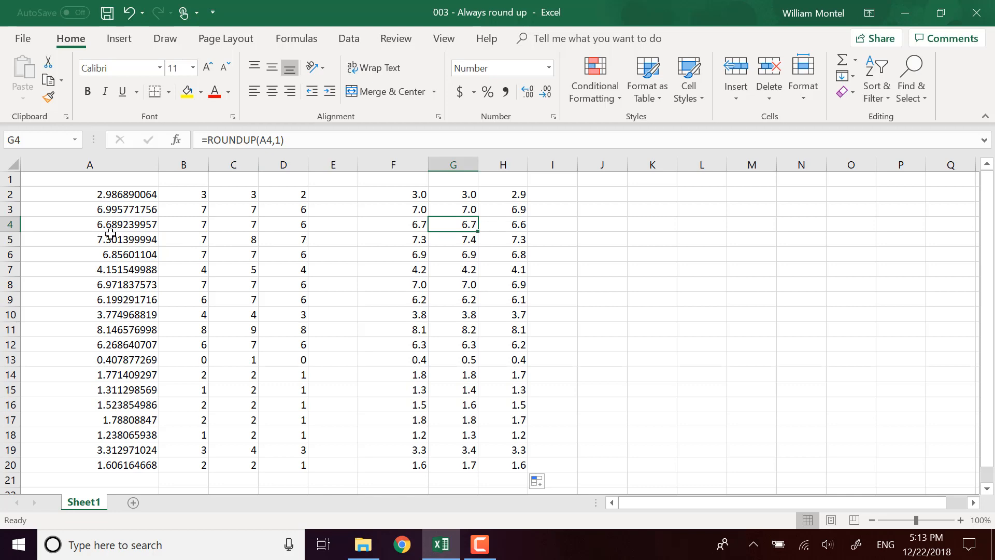
click(518, 226)
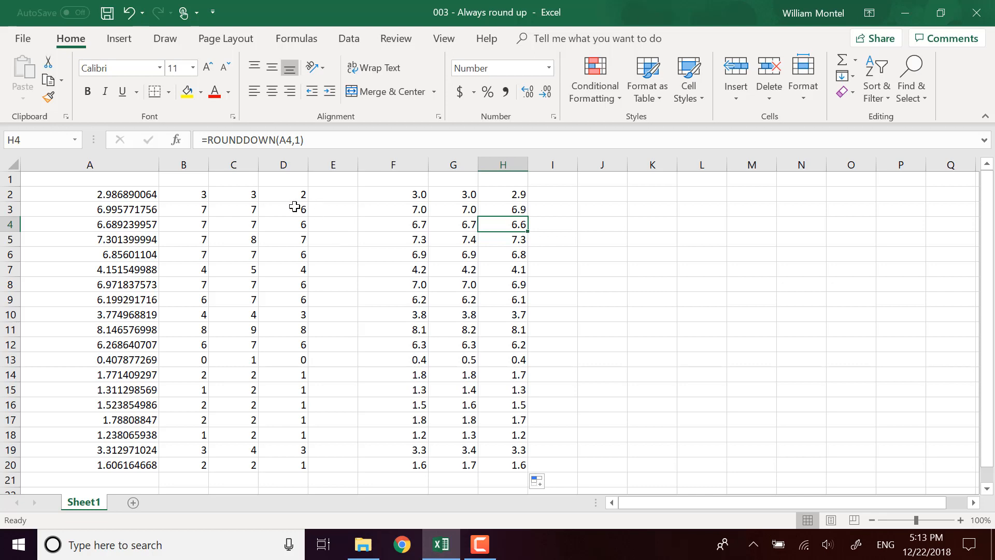
click(202, 195)
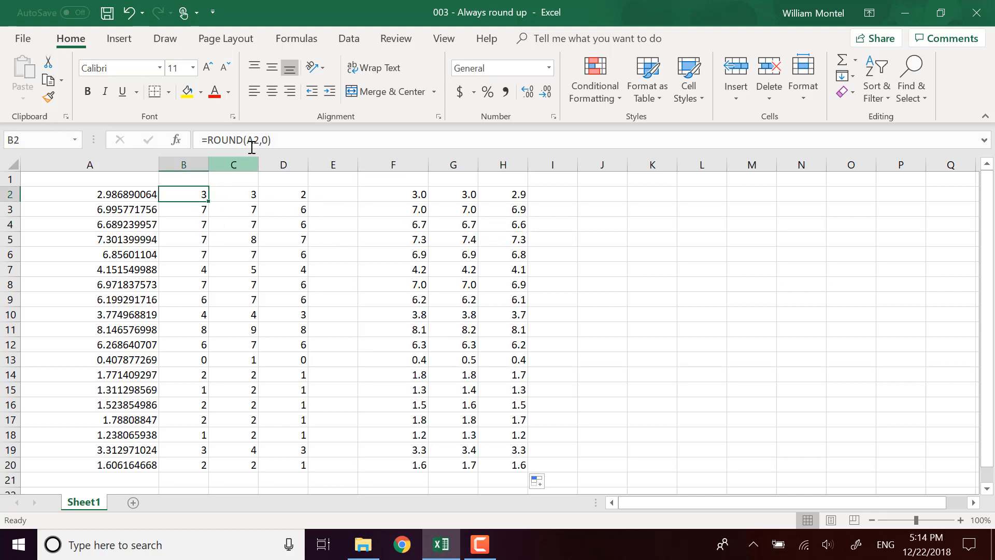
click(250, 195)
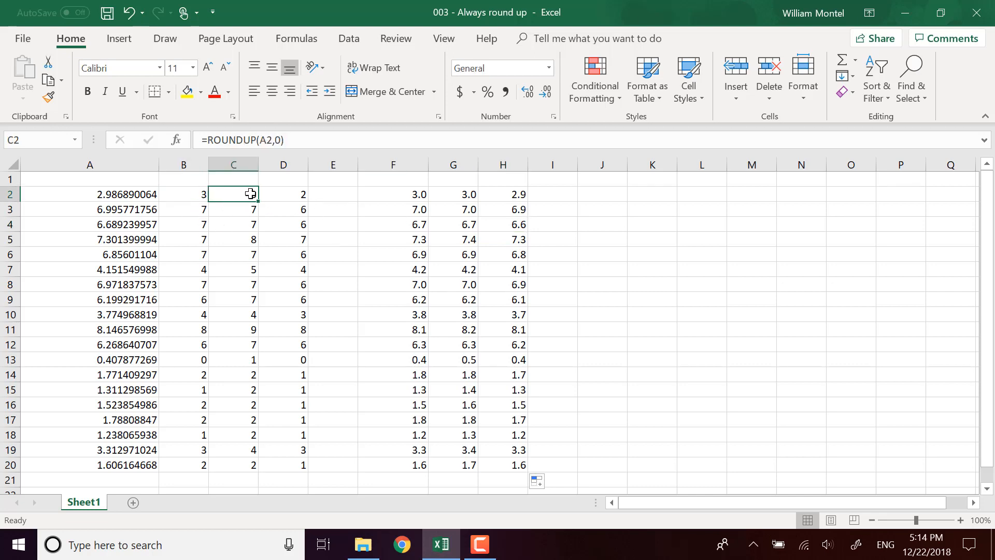
click(282, 193)
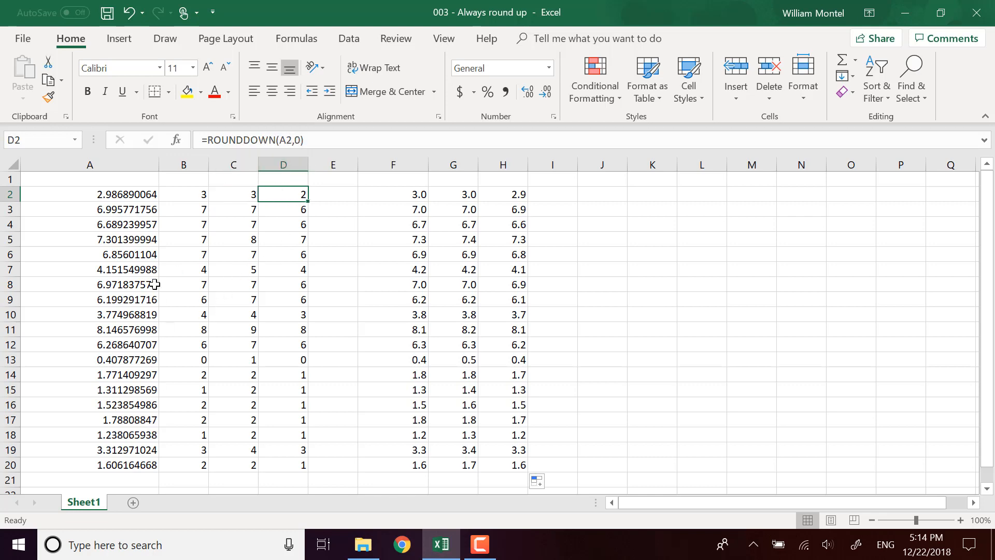
Display the ROUNDDOWN result in cell H20 with five decimal places.
click(505, 465)
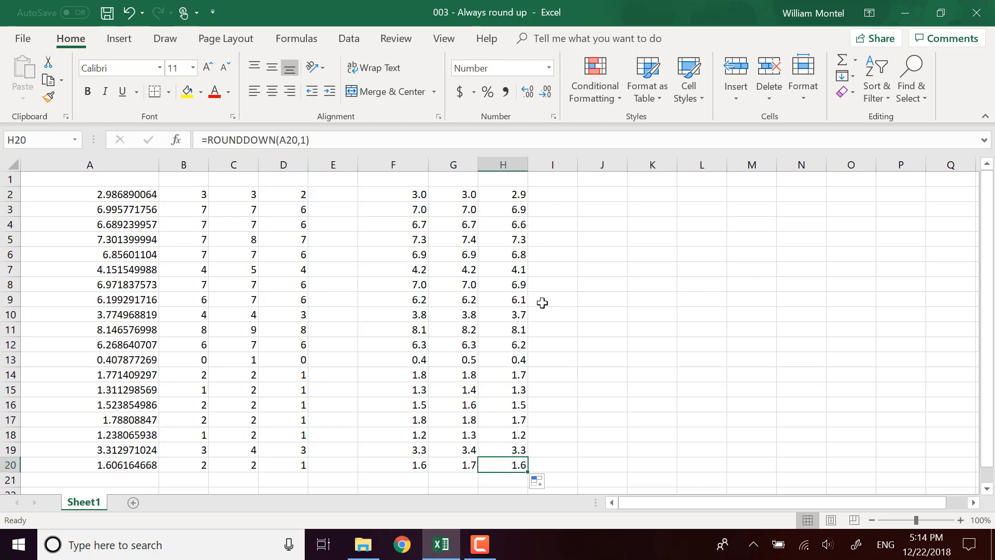
click(532, 96)
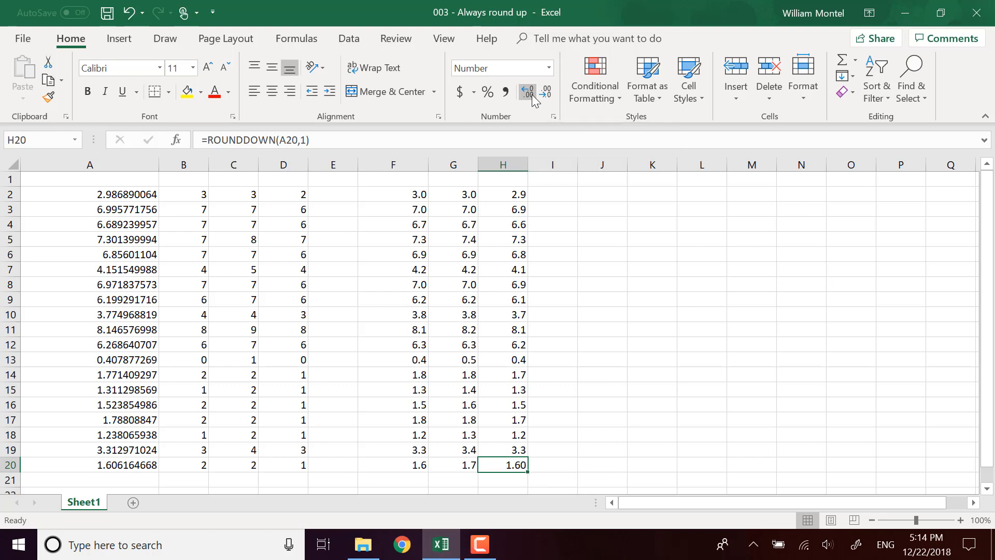
click(532, 96)
click(532, 96)
click(532, 96)
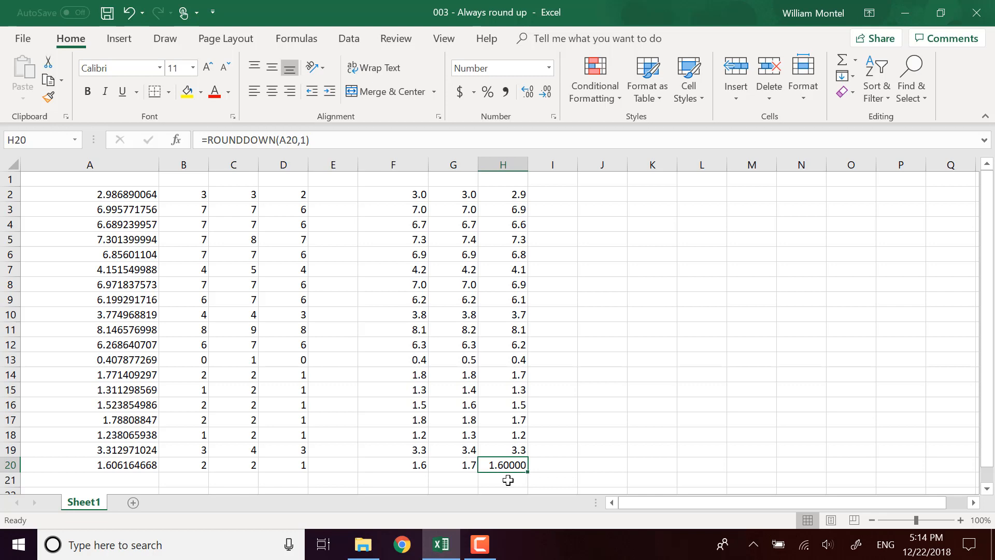
Display the original number in cell A20 with one decimal place and compare its stored value with the formula in H20.
click(139, 467)
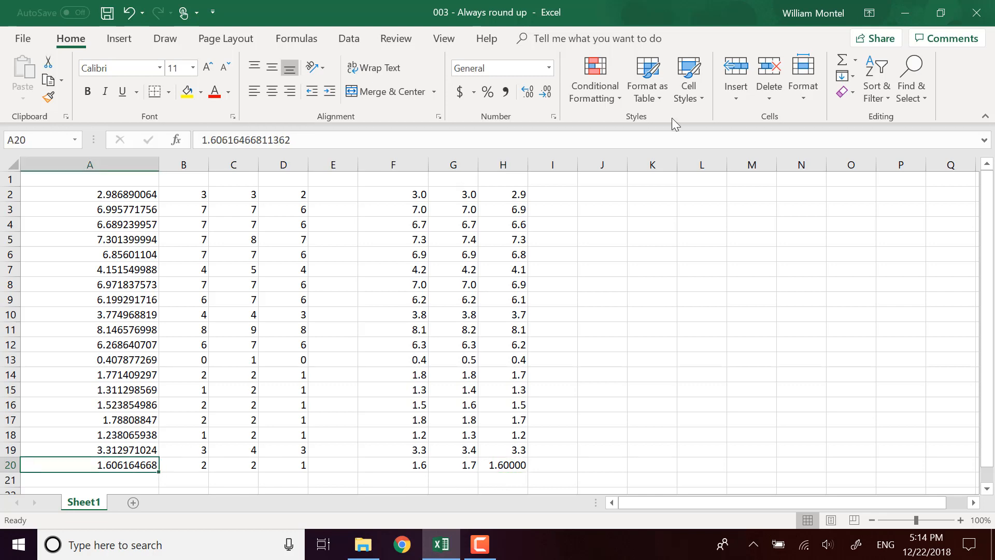
click(545, 93)
click(545, 92)
click(545, 92)
click(545, 92)
click(545, 92)
click(545, 92)
click(545, 92)
click(546, 92)
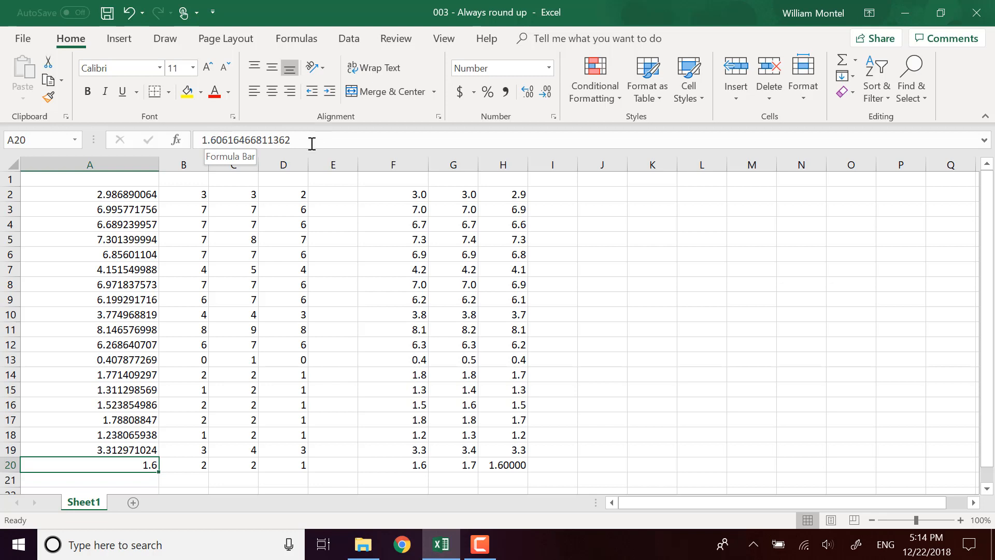
click(510, 464)
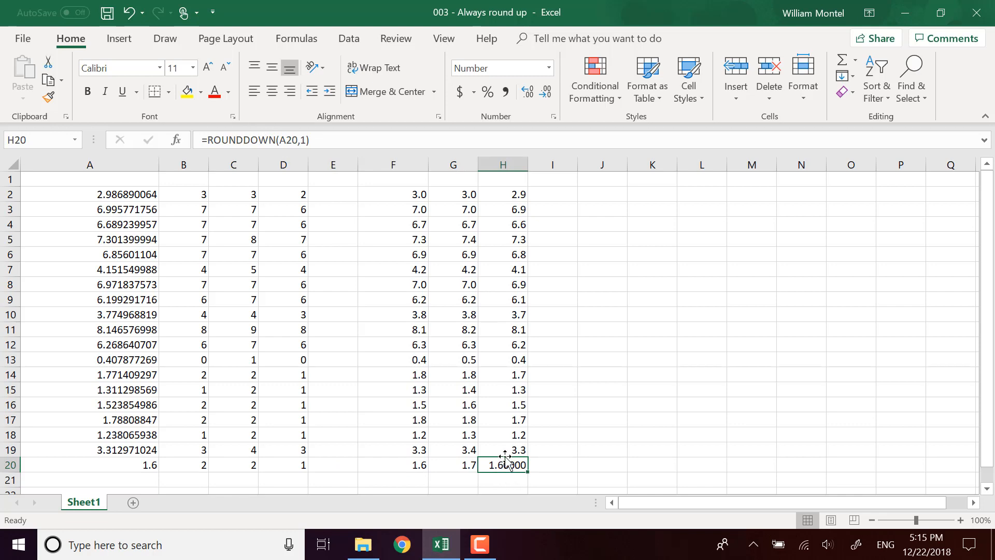
Increase the displayed decimals of the original number in cell A20 to seven places.
click(141, 466)
click(522, 92)
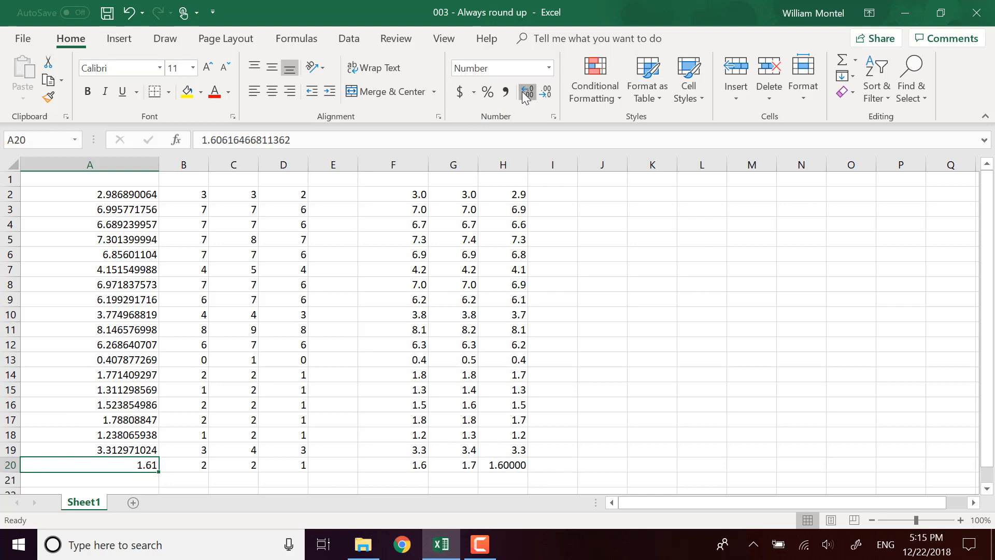
click(523, 93)
click(522, 92)
click(522, 93)
click(523, 93)
click(522, 93)
Reduce the display of the ROUNDDOWN result in cell H20 to one decimal place.
click(518, 465)
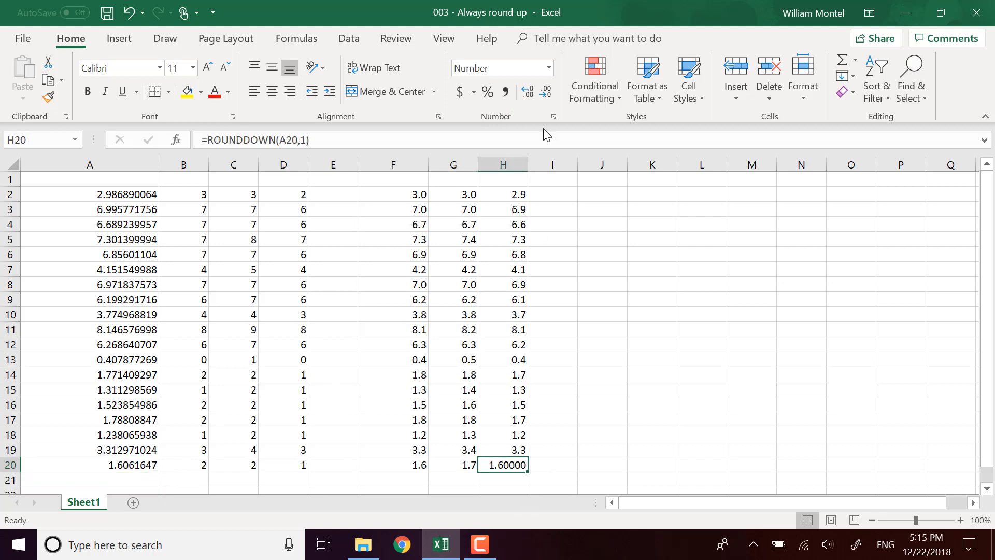
click(545, 94)
click(545, 93)
click(546, 94)
click(547, 99)
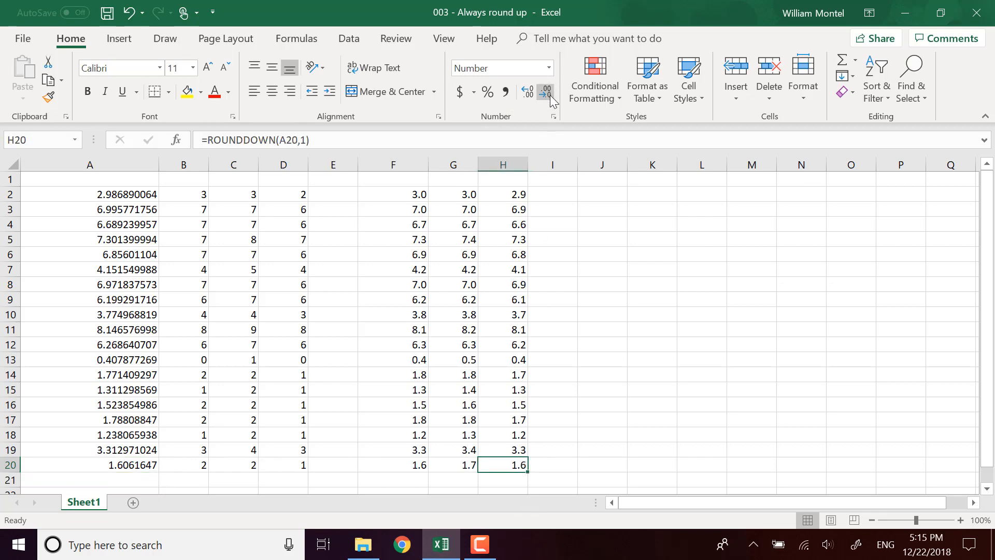
click(749, 351)
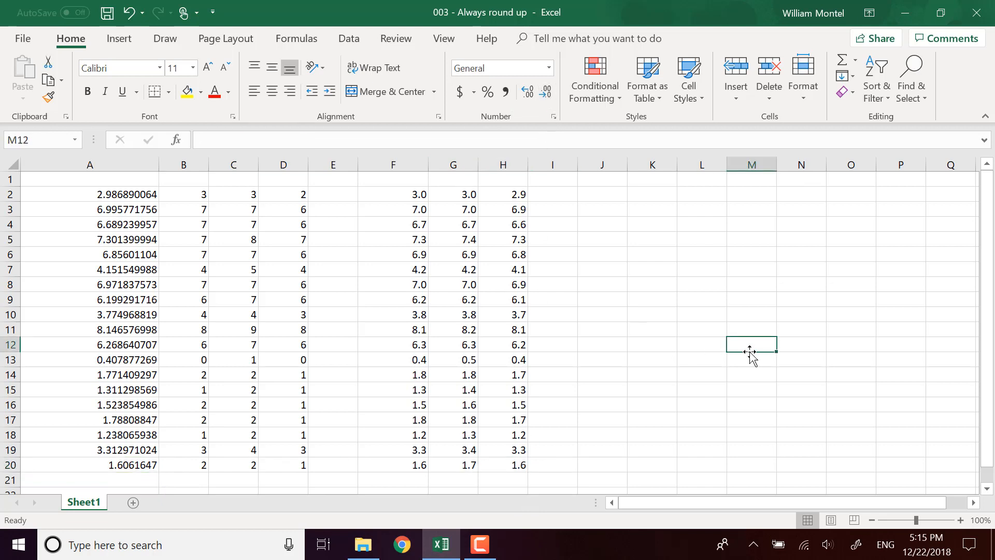